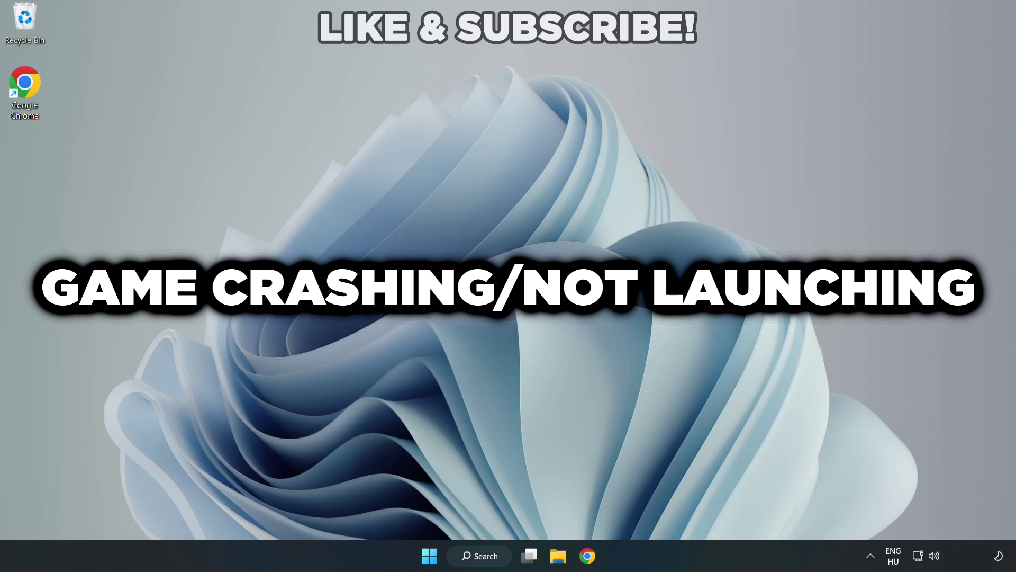
Search Windows for 'device manager' from the taskbar.
left_click(483, 556)
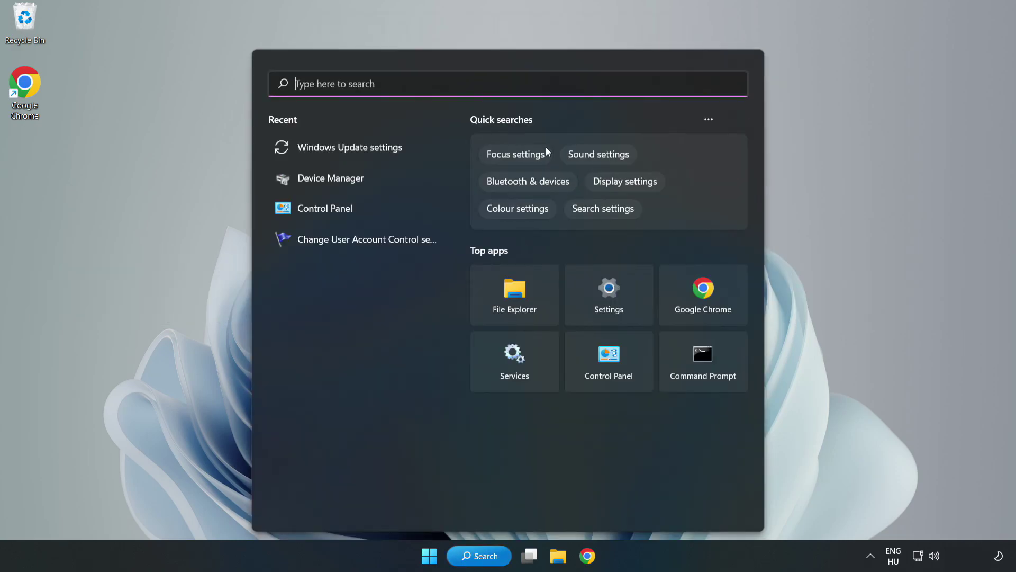
type("device m")
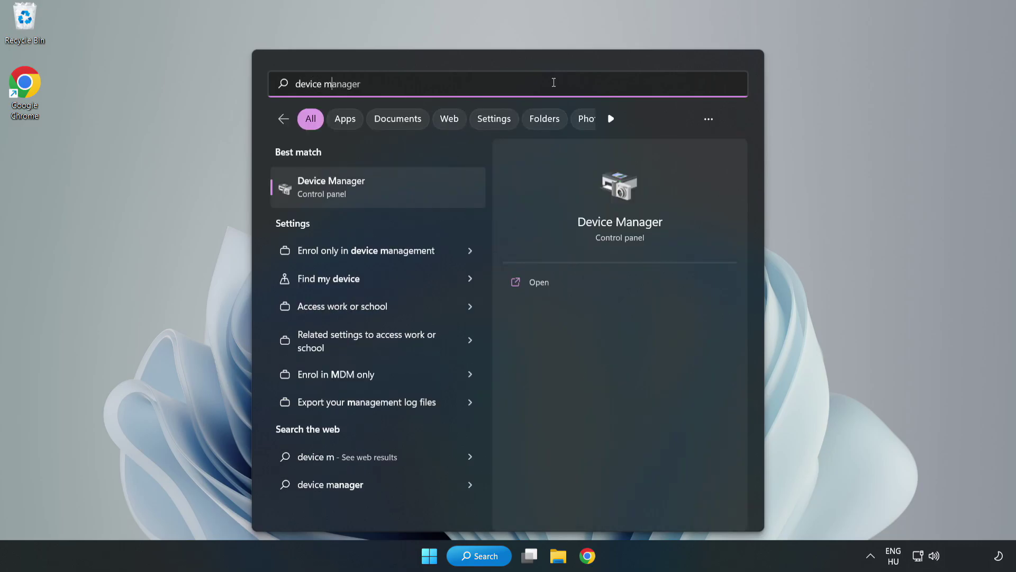
type("anager")
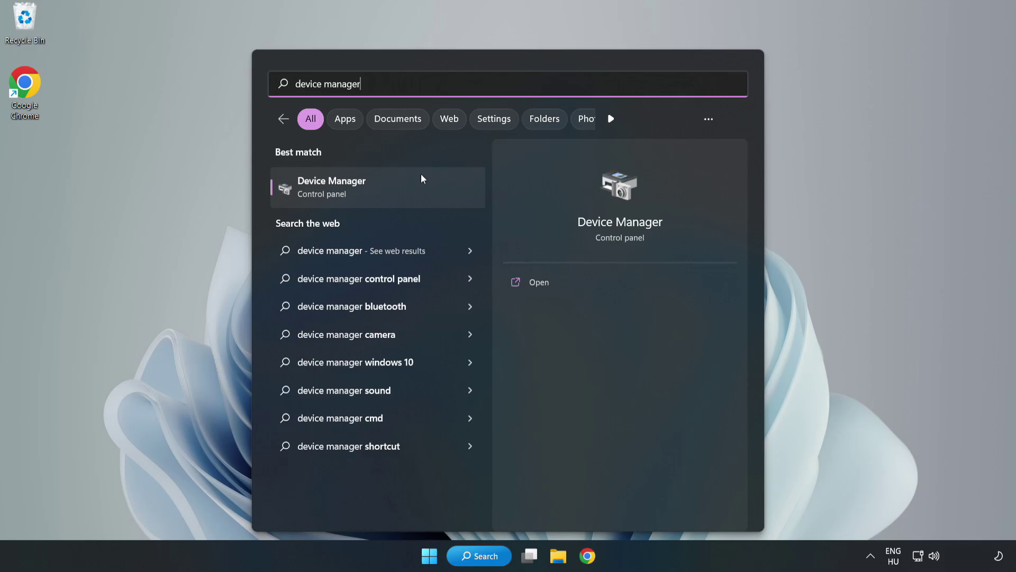
Launch Device Manager, expand Display adapters and bring up actions for the VMware SVGA 3D adapter.
left_click(378, 192)
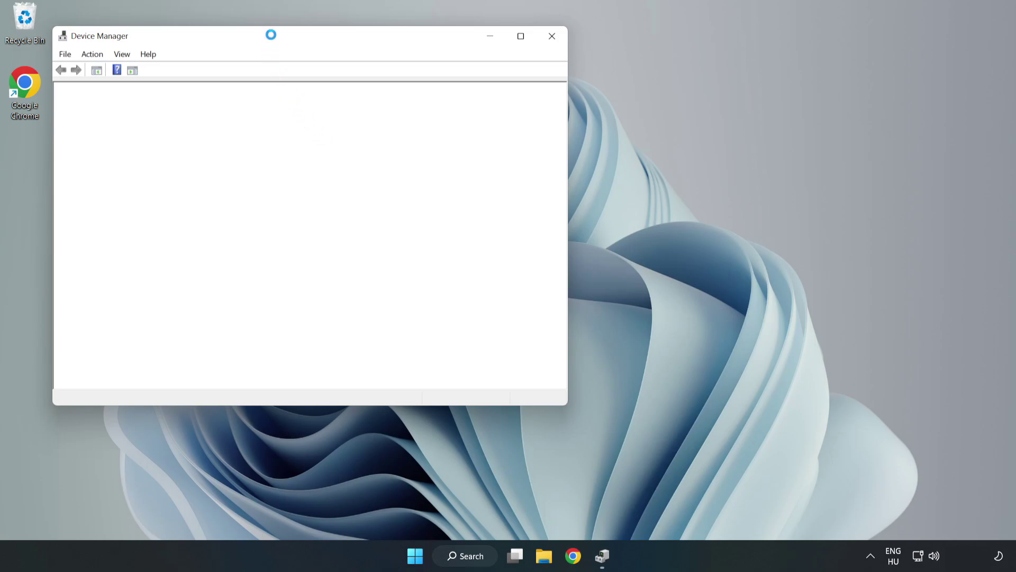
left_click_drag(273, 40, 454, 91)
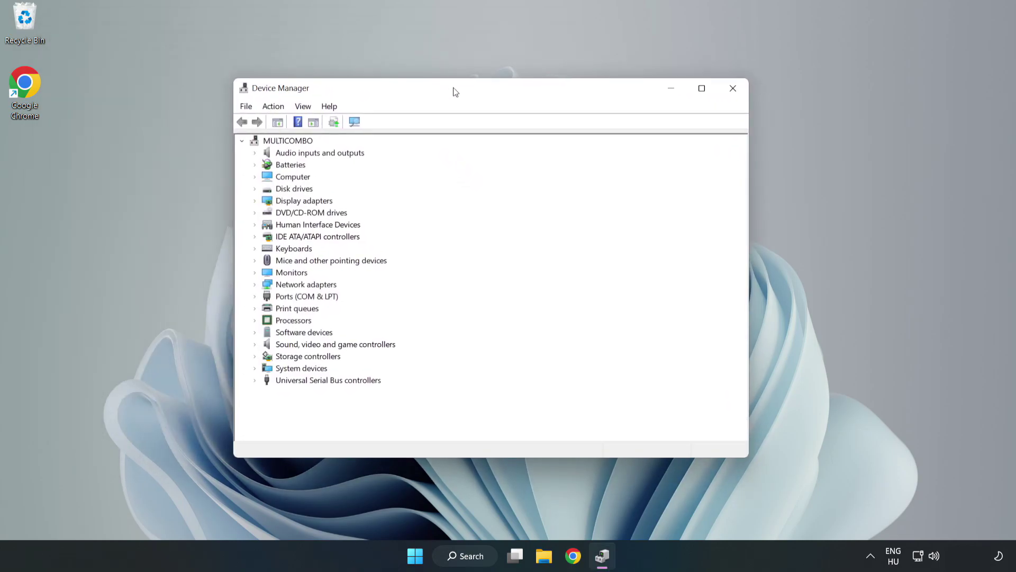
left_click(273, 201)
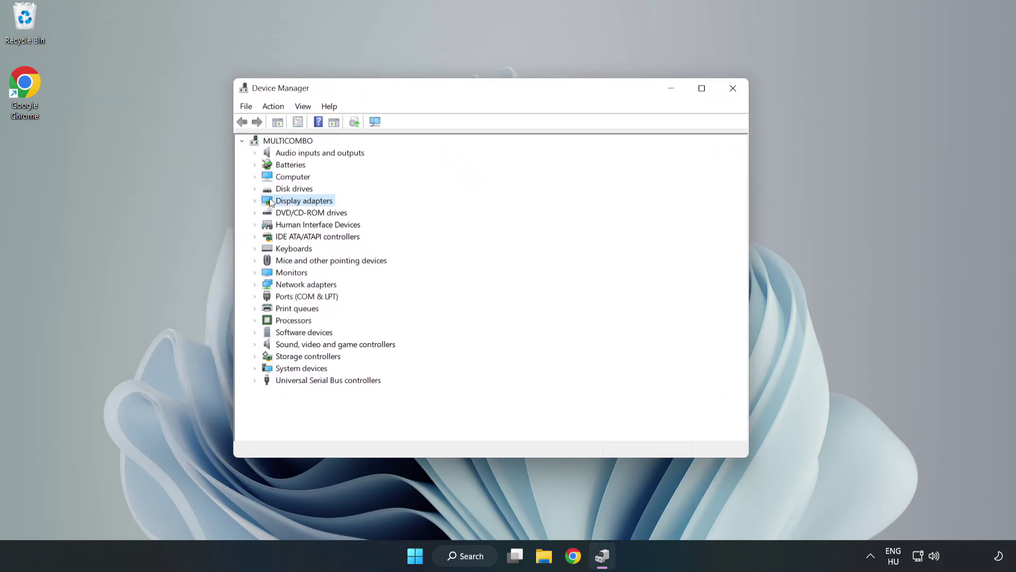
left_click(256, 203)
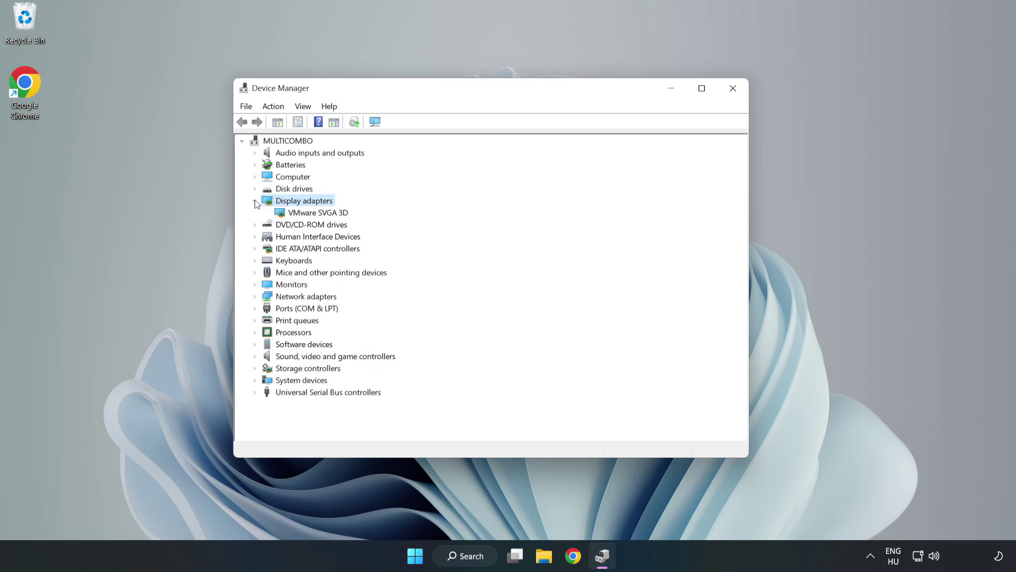
left_click(285, 213)
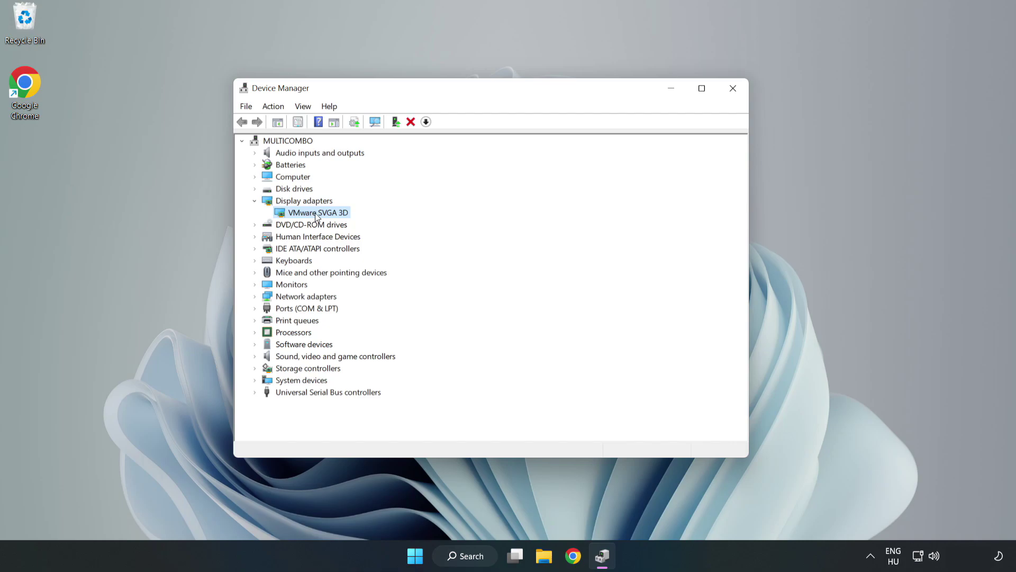
right_click(318, 216)
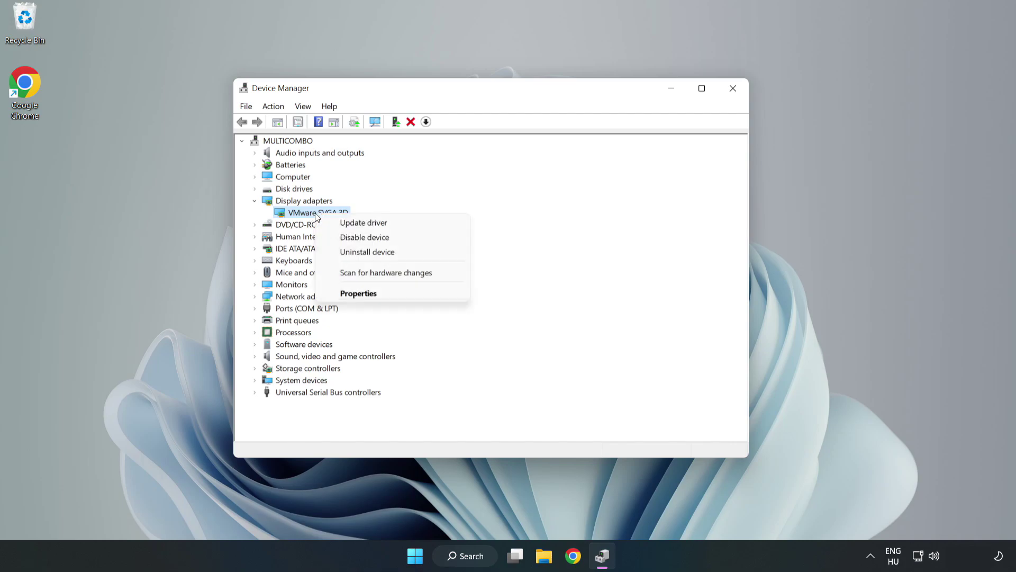
Search automatically for VMware SVGA 3D drivers, confirm the best is installed, and close Device Manager.
left_click(393, 225)
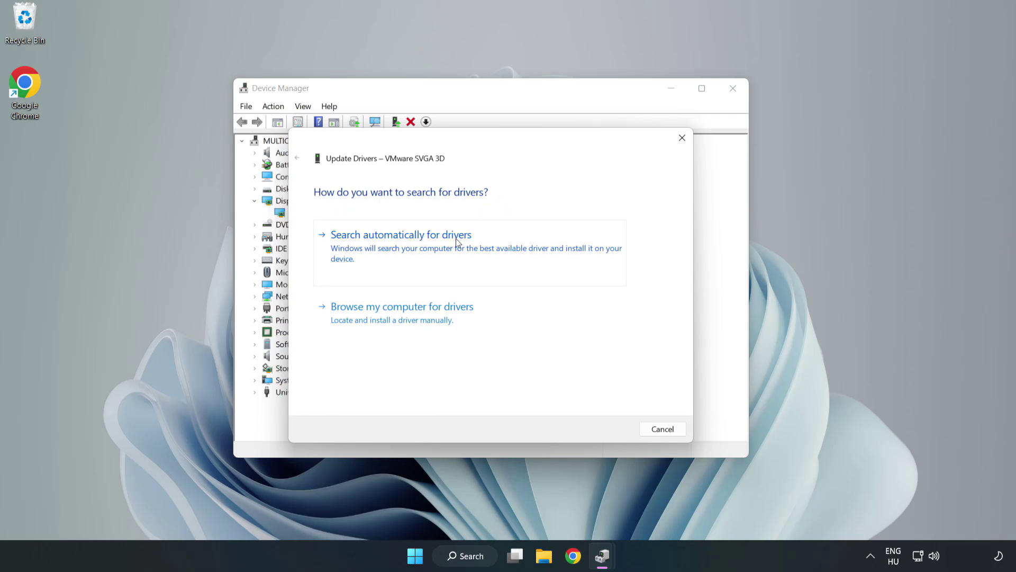
left_click(404, 248)
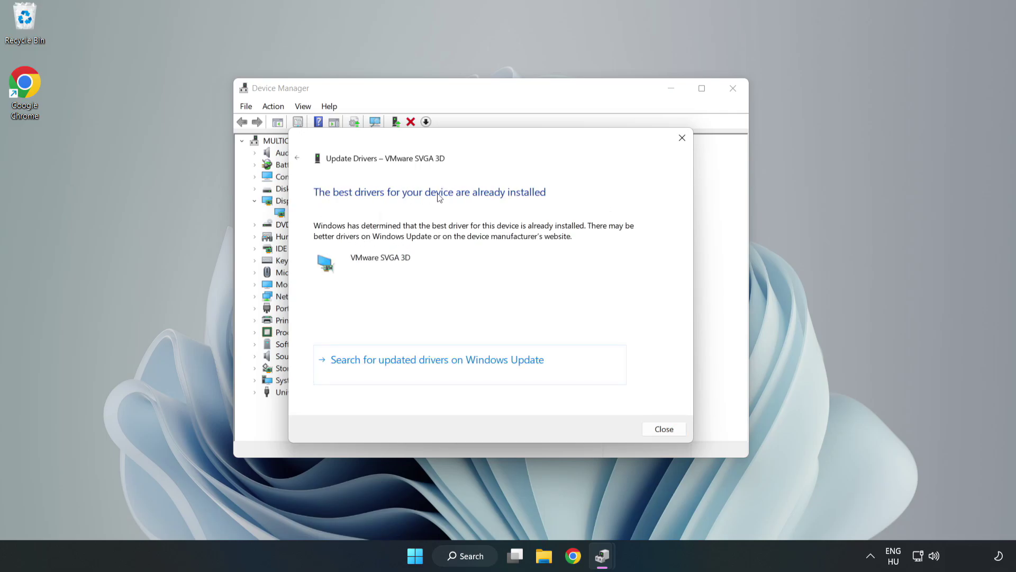
left_click(664, 430)
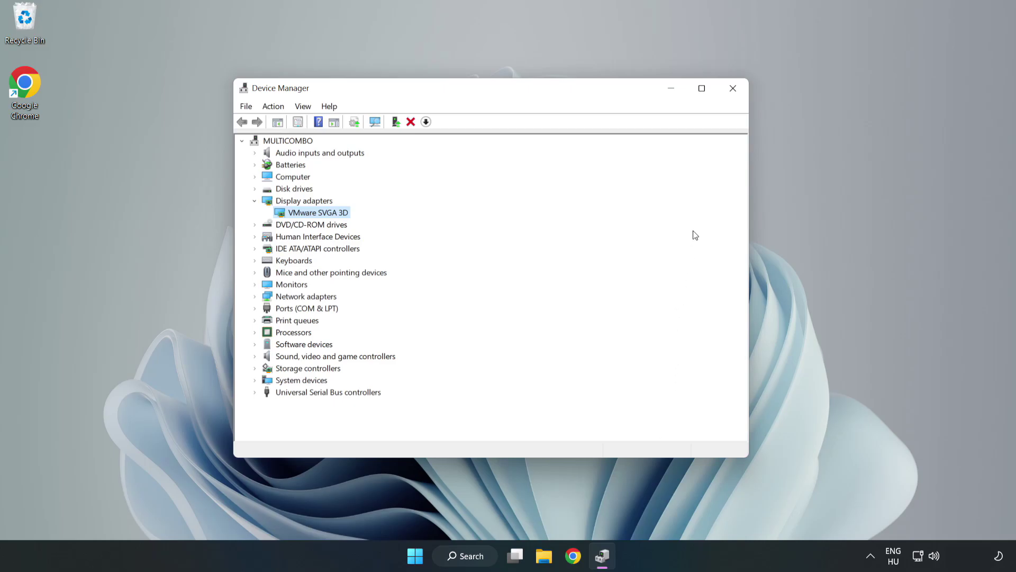
left_click(734, 90)
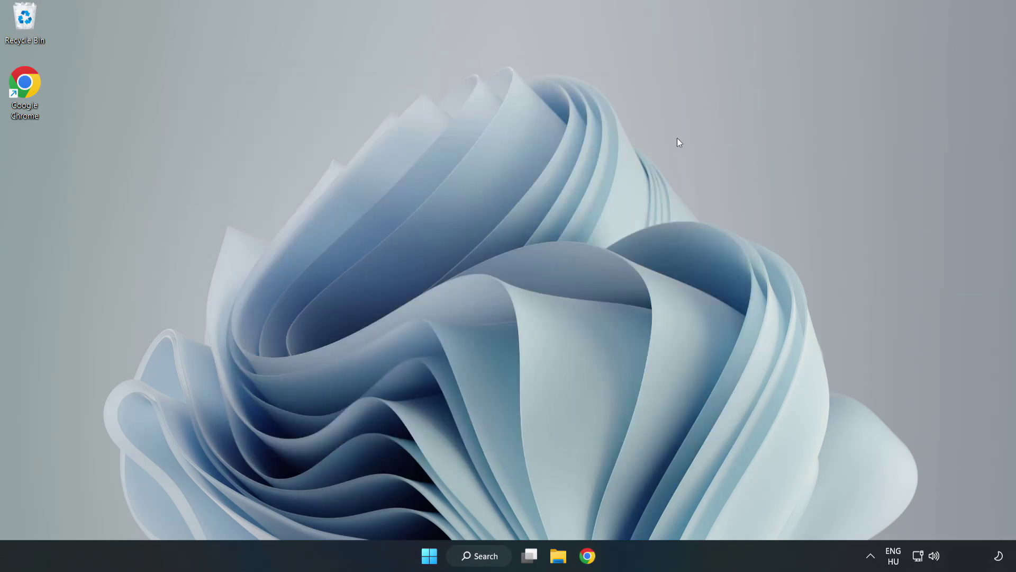
Search Windows for 'updates' from the taskbar.
left_click(481, 555)
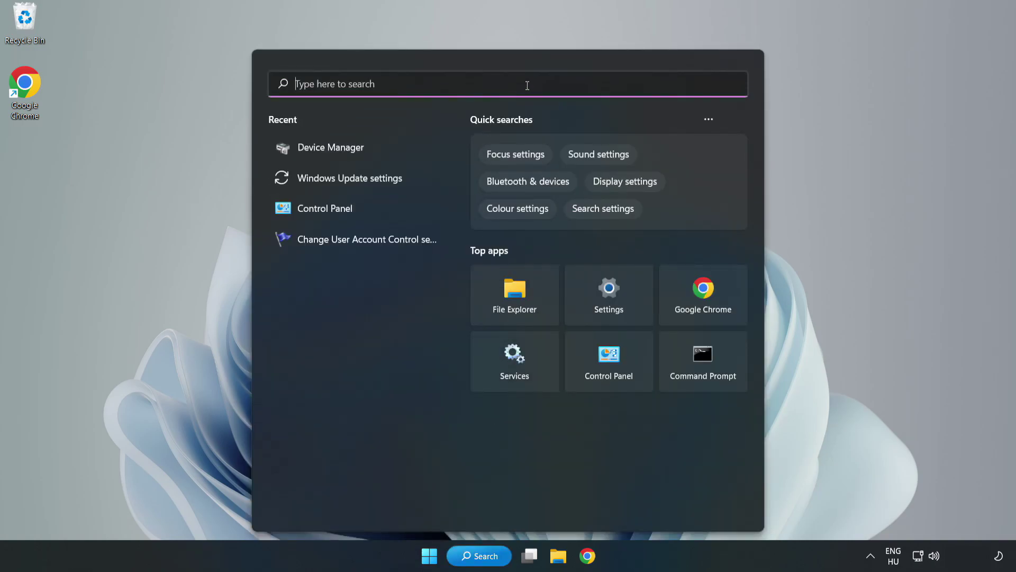
type("updates")
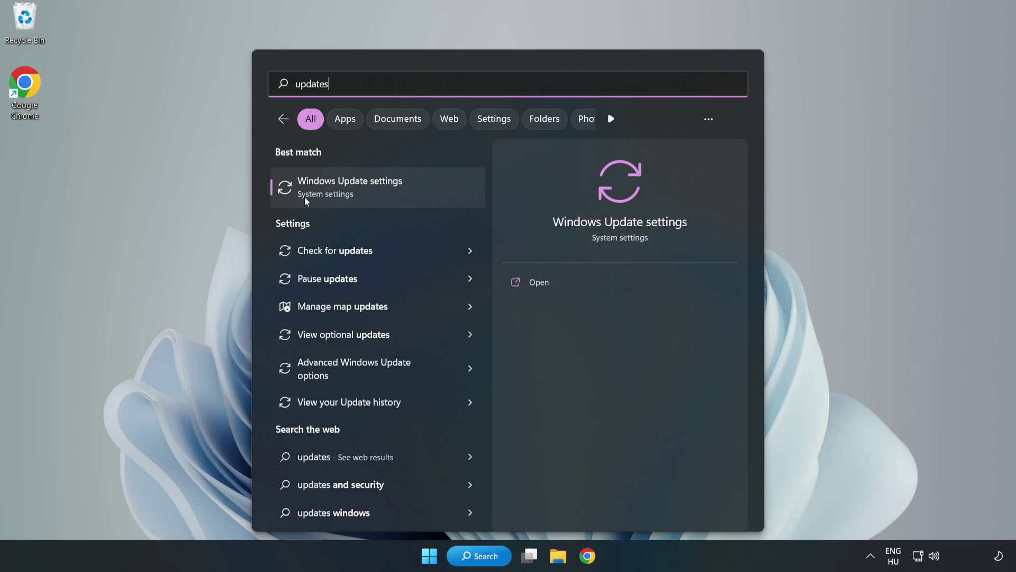
Run a fresh Windows Update check confirming the system is up to date, then close Settings.
left_click(361, 192)
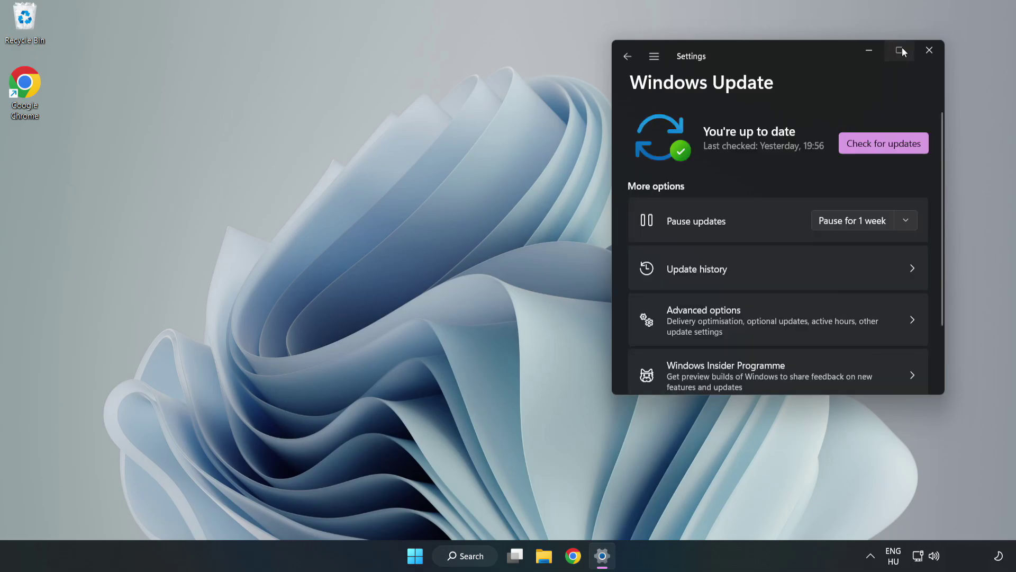
left_click(902, 49)
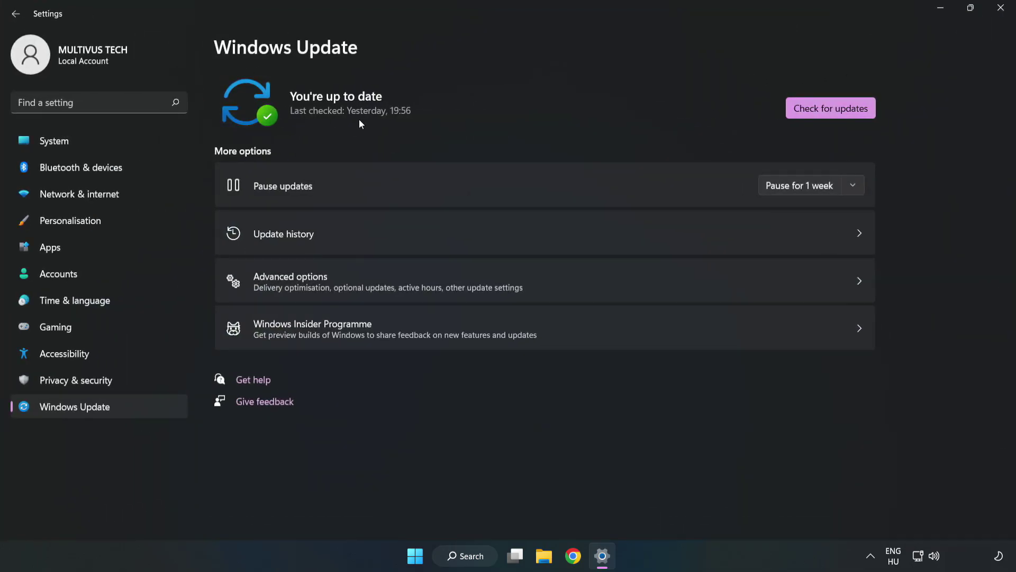
left_click(835, 111)
left_click(1000, 8)
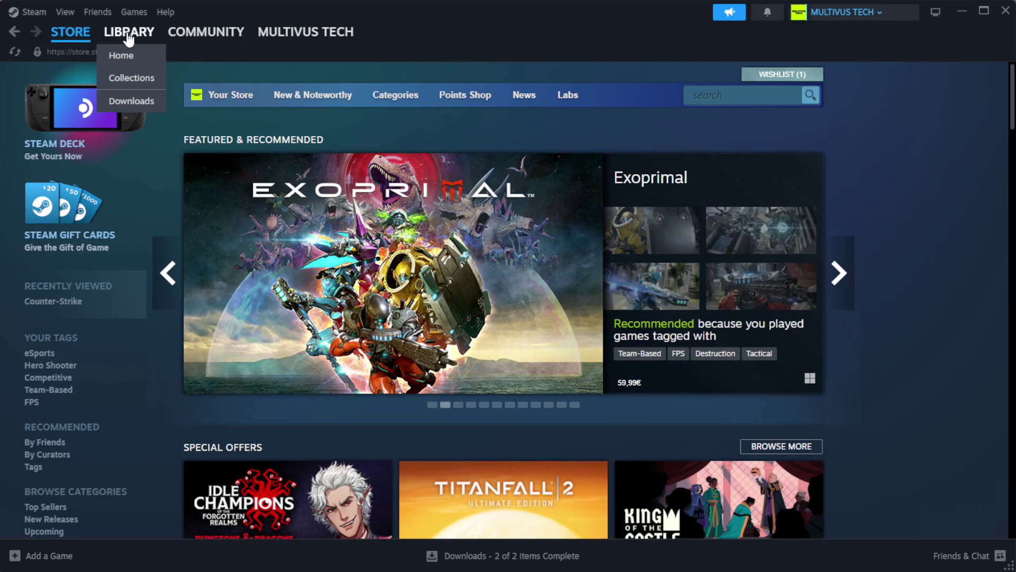
Open the Properties window of YOUR NOT WORKING GAME from the Steam library favourites.
left_click(129, 32)
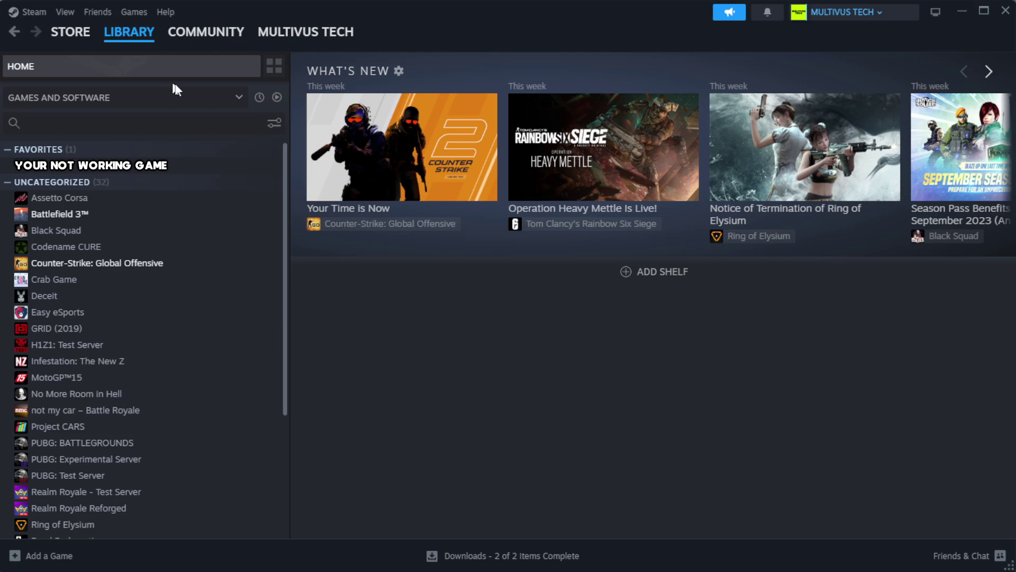
right_click(251, 168)
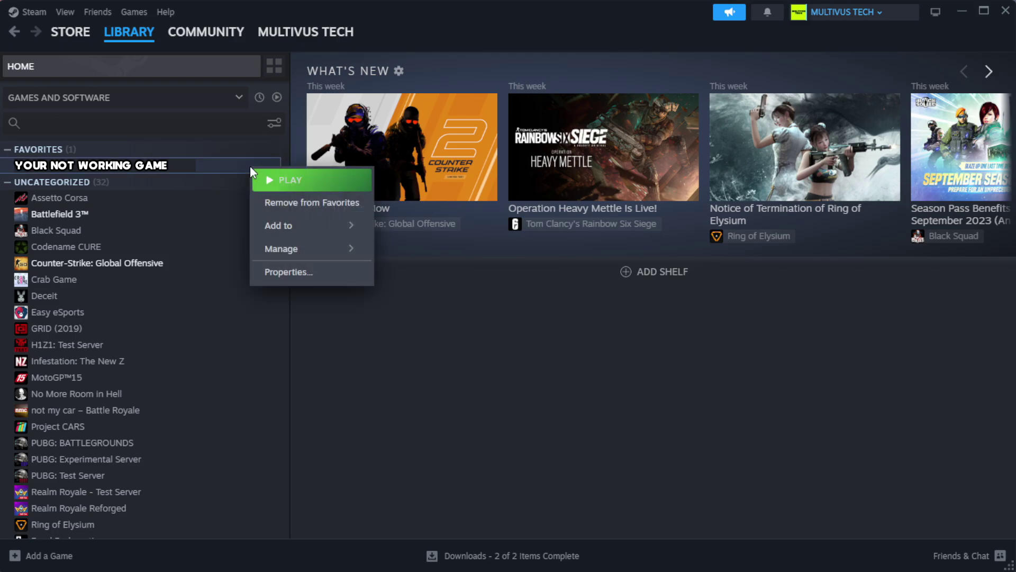
left_click(303, 273)
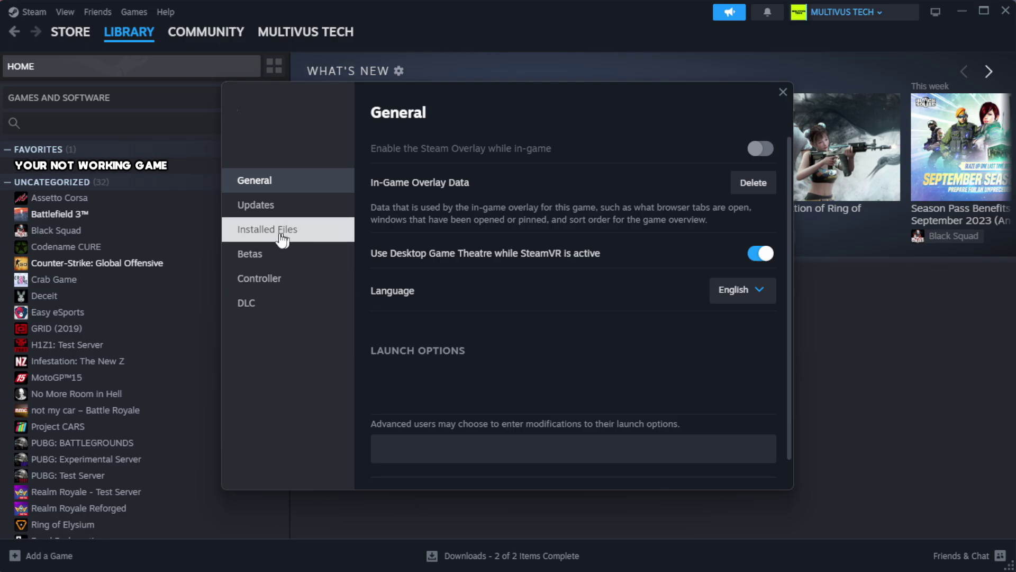
Verify integrity of the game's installed files, validating all 1039 files.
left_click(334, 240)
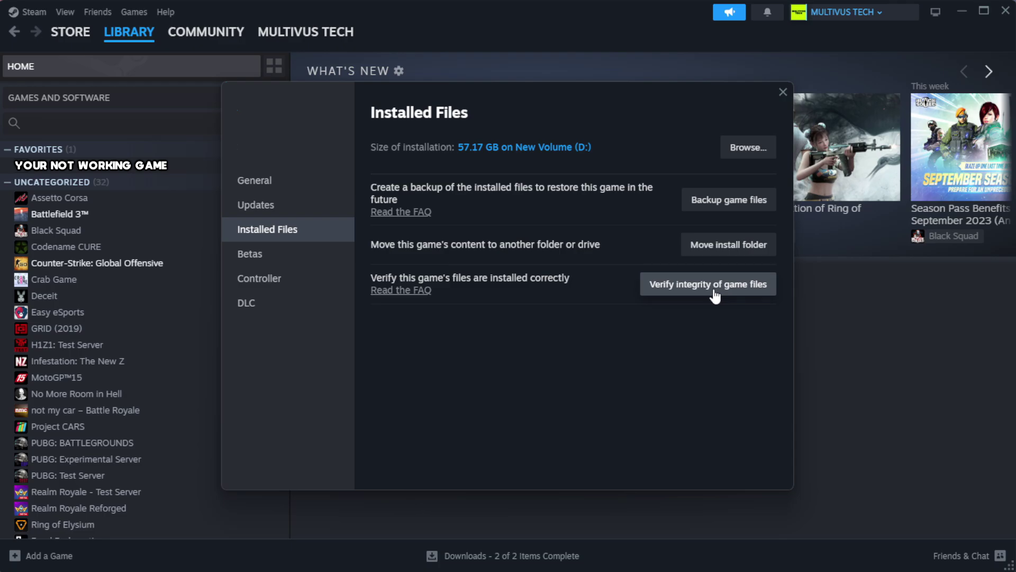
left_click(716, 294)
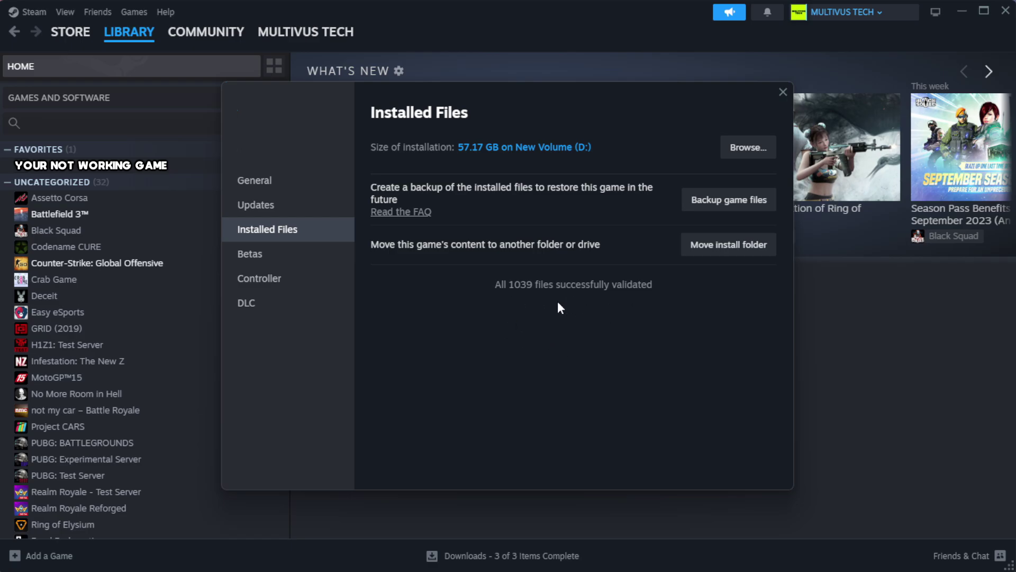
Browse to the game's install folder and bring up options for the YOUR NOT WORKING GAME shortcut.
left_click(749, 150)
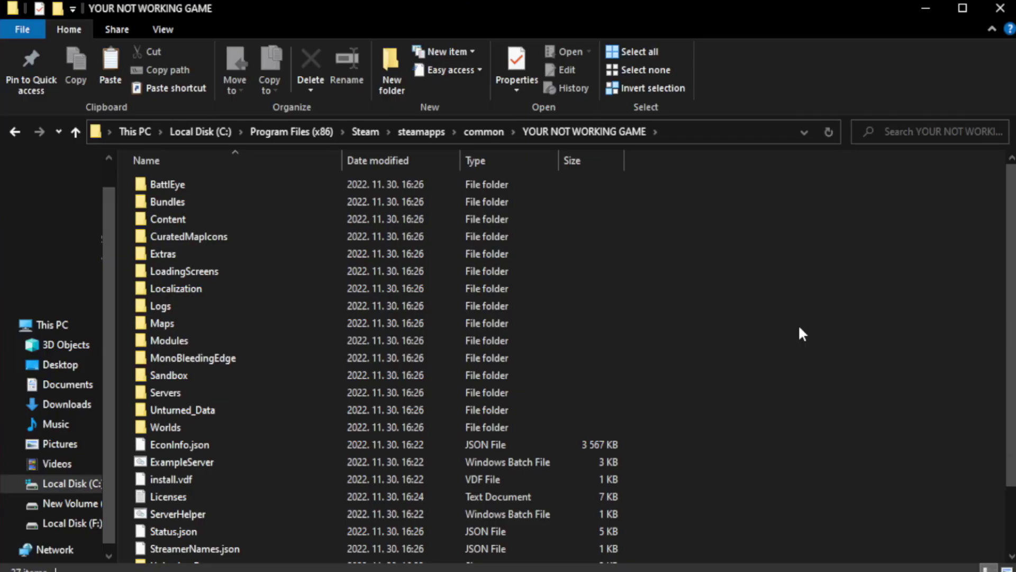
left_click_drag(1012, 302, 1011, 379)
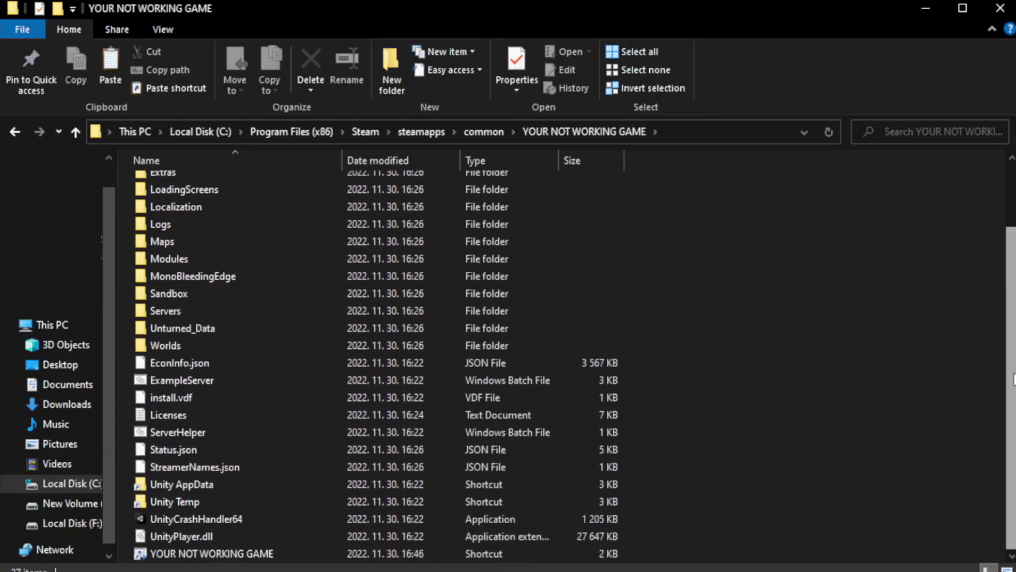
left_click(354, 554)
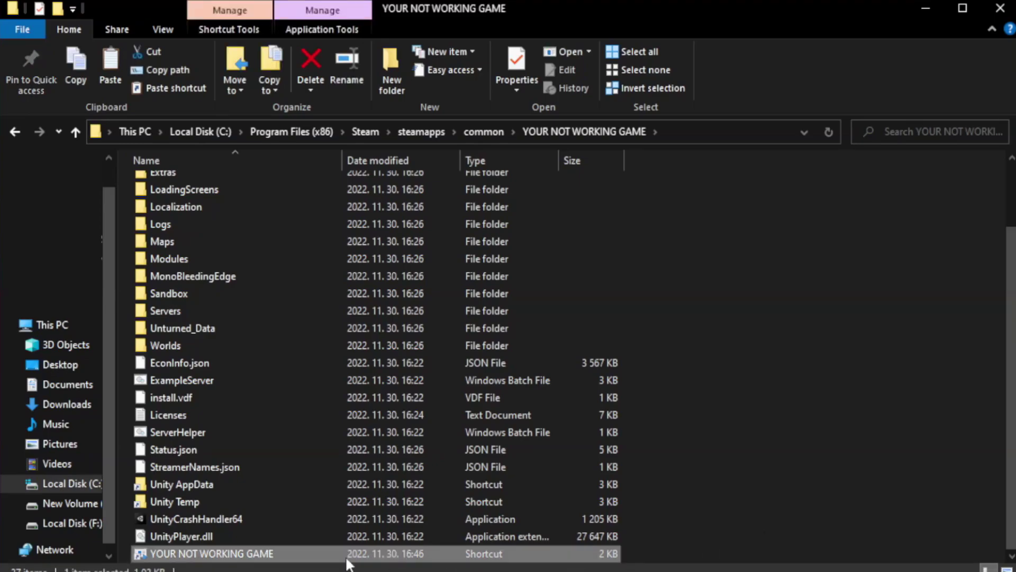
right_click(338, 554)
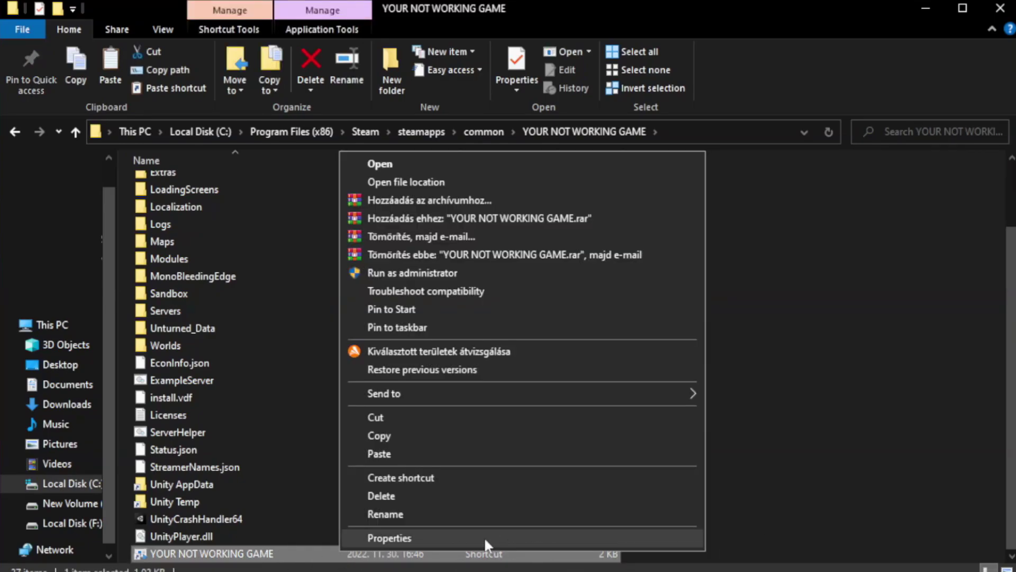
Open the game shortcut's Properties window and move it higher on screen.
left_click(518, 542)
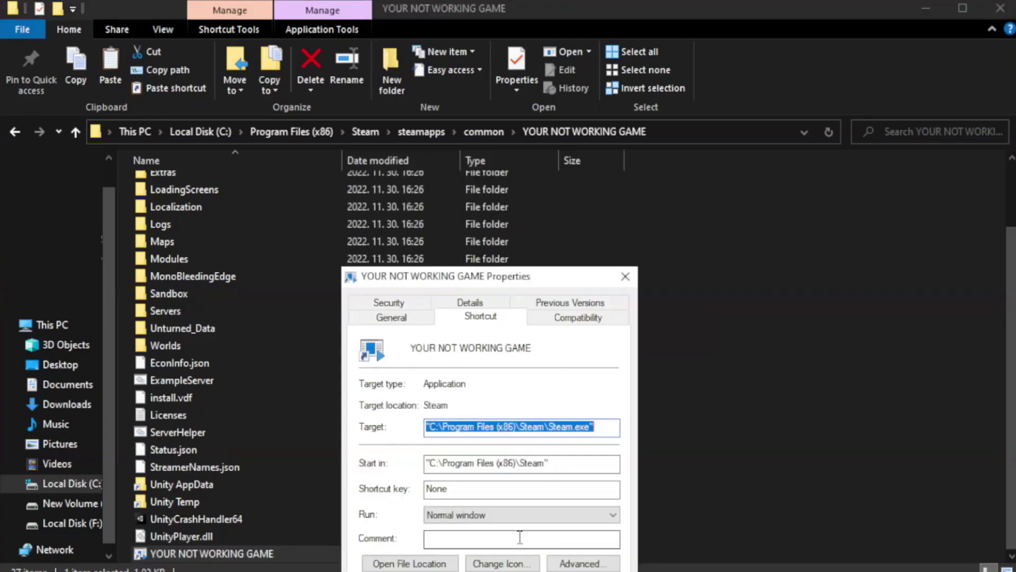
left_click_drag(511, 281, 511, 104)
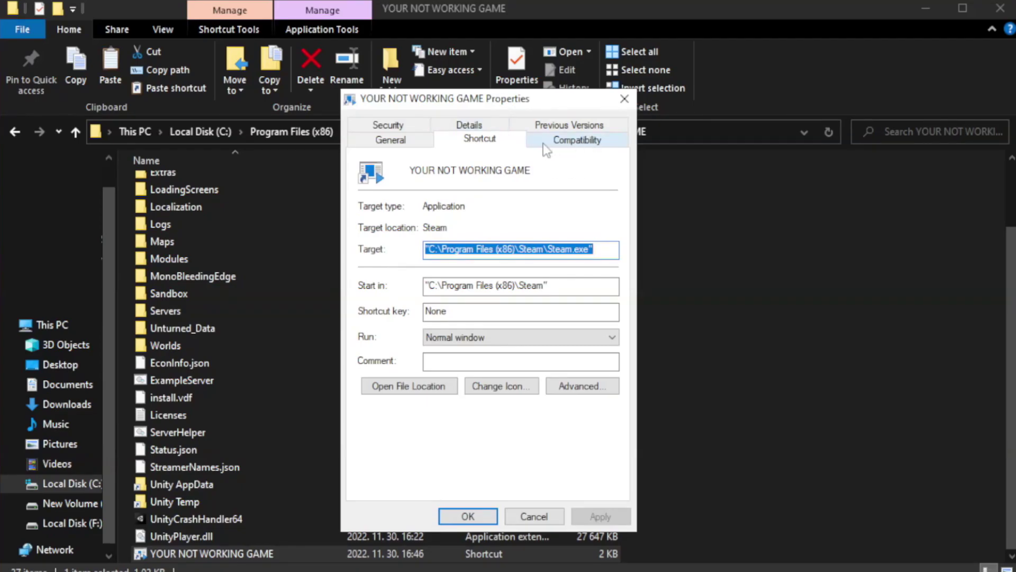
Set the shortcut to Windows 8 compatibility mode, run as administrator, fullscreen optimizations disabled, and apply.
left_click(572, 142)
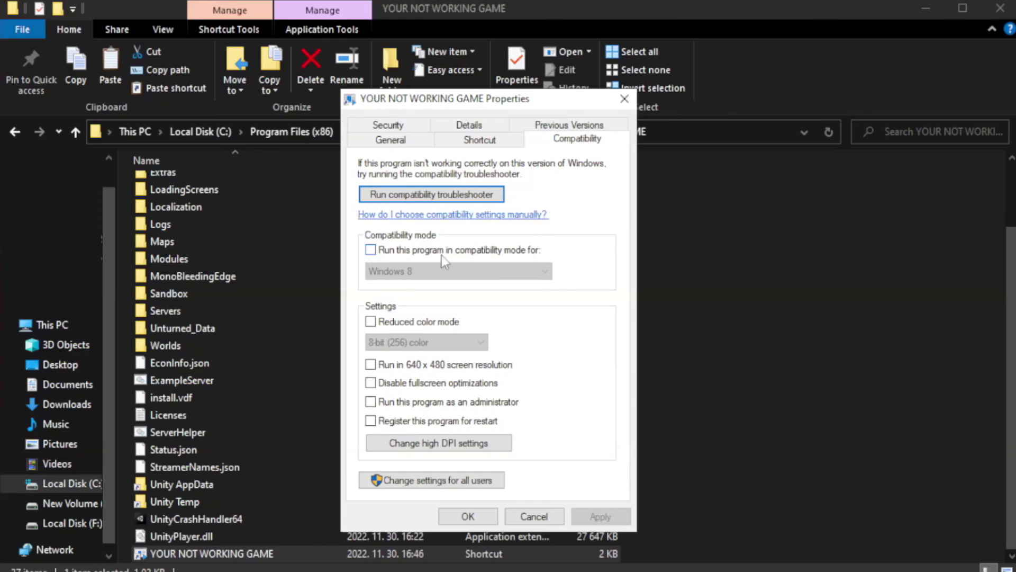
left_click(405, 253)
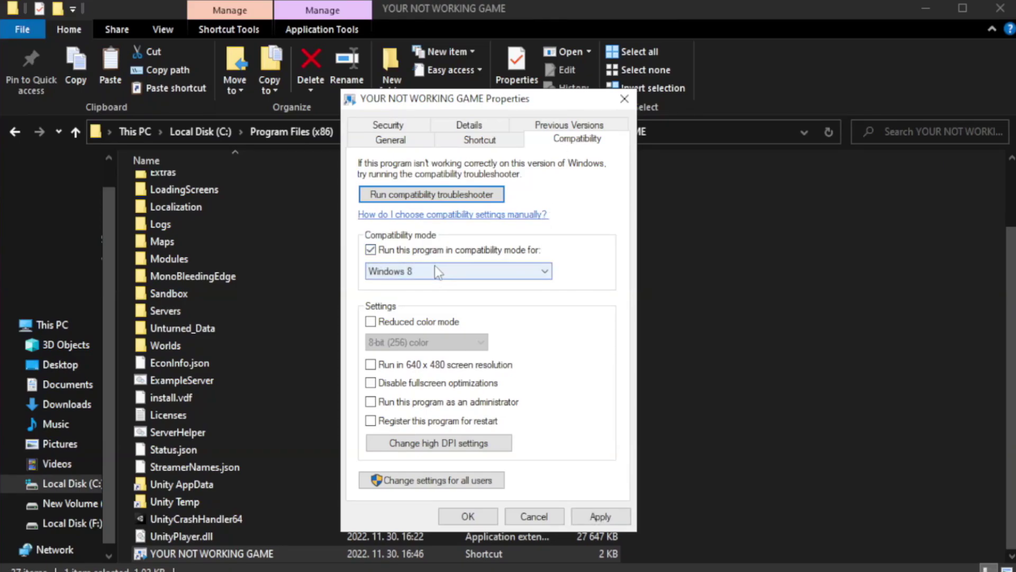
left_click(457, 271)
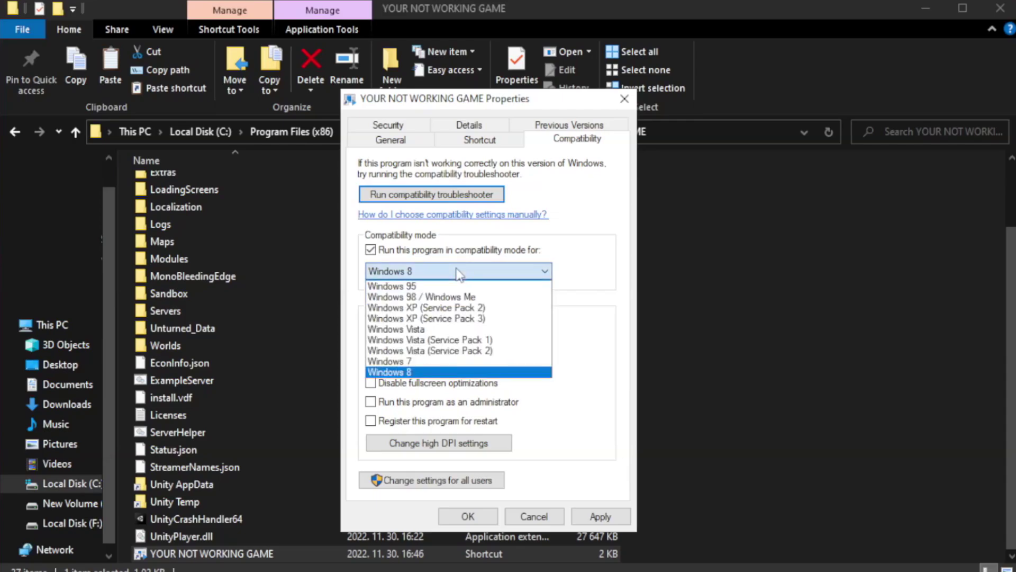
left_click(432, 373)
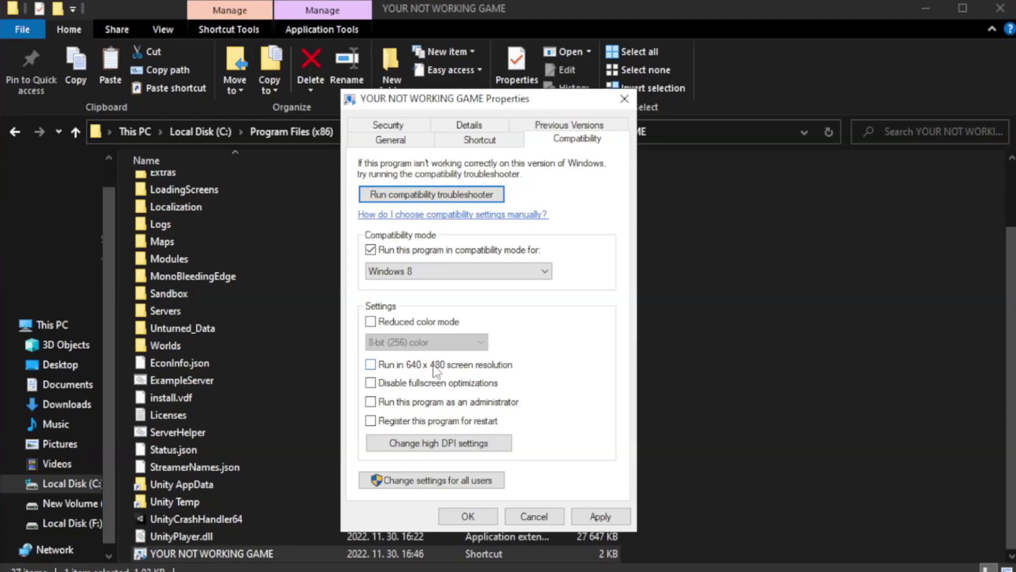
left_click(397, 389)
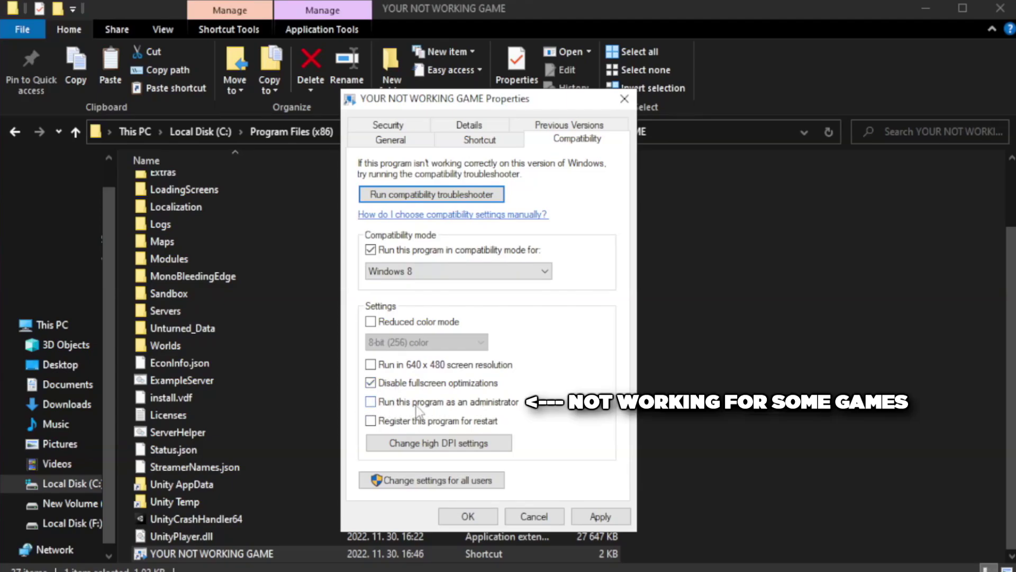
left_click(401, 407)
left_click(601, 516)
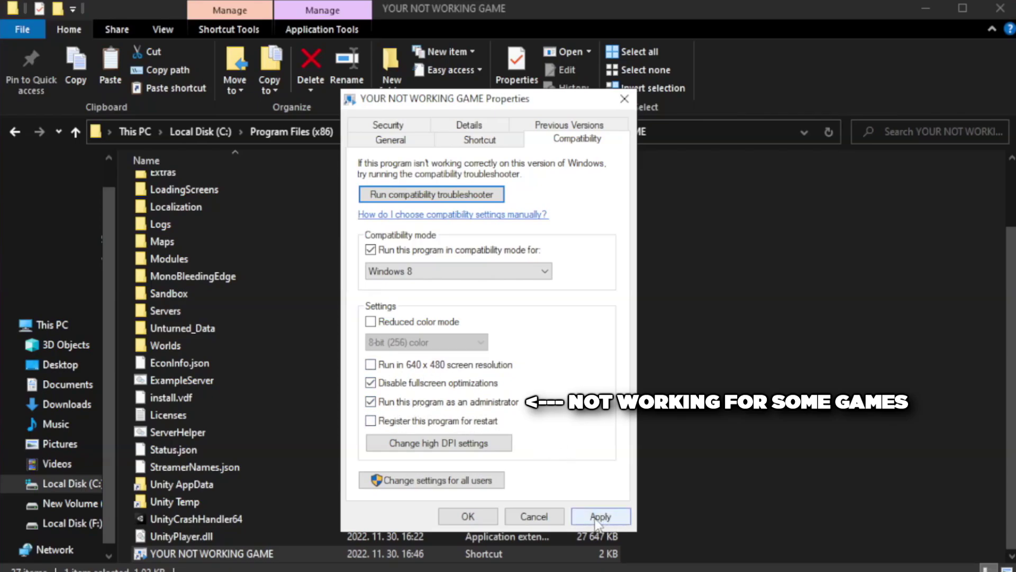
left_click(468, 518)
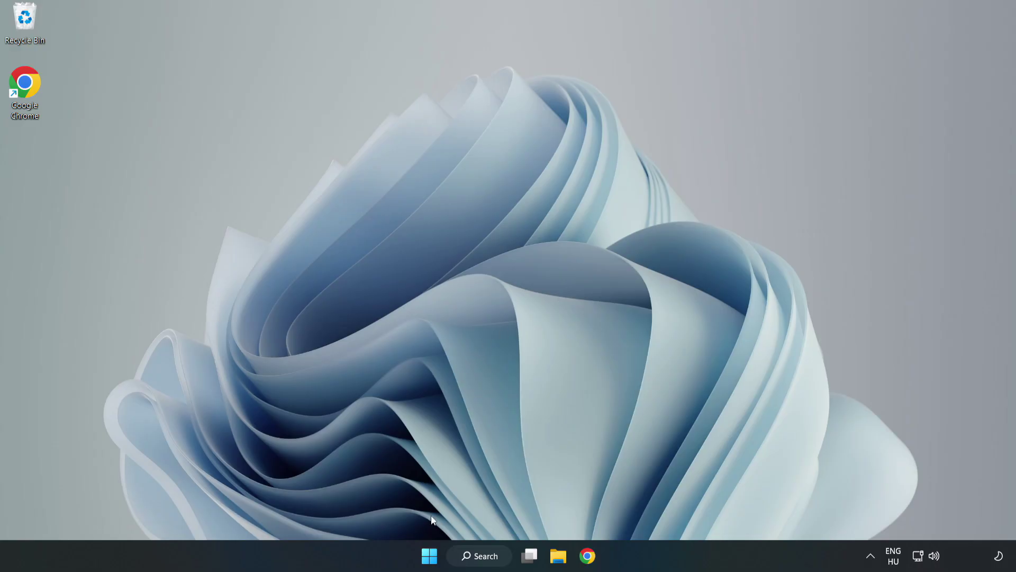
Bring up the Win+X system tools menu from the Start button.
right_click(430, 558)
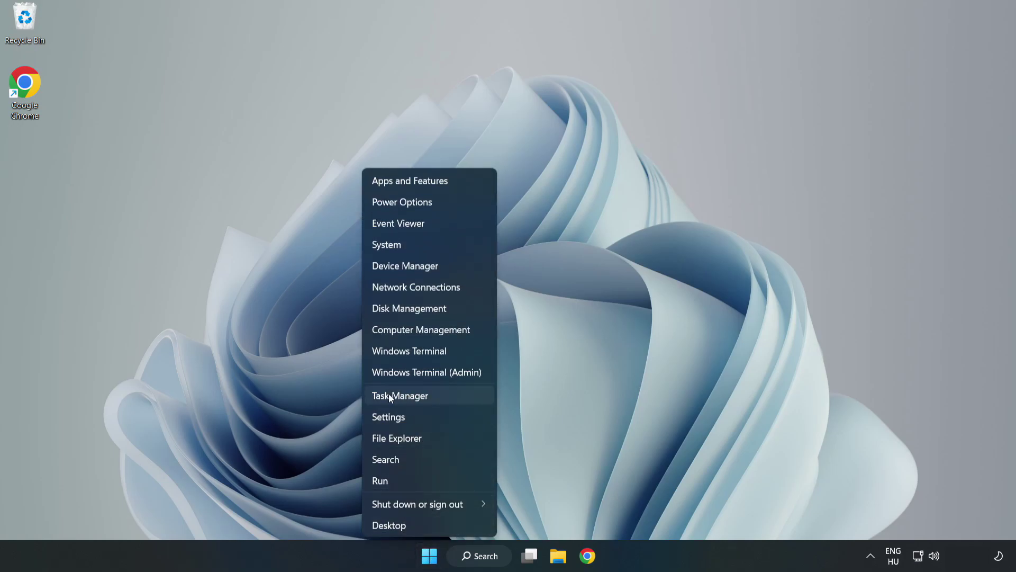
Launch Task Manager and switch to its Startup apps list.
left_click(427, 395)
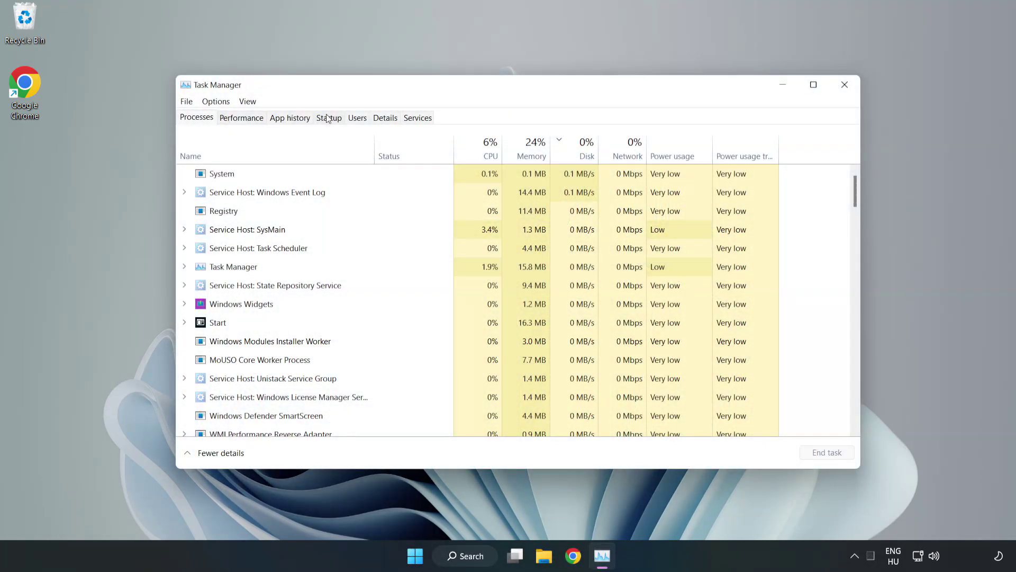
left_click(330, 121)
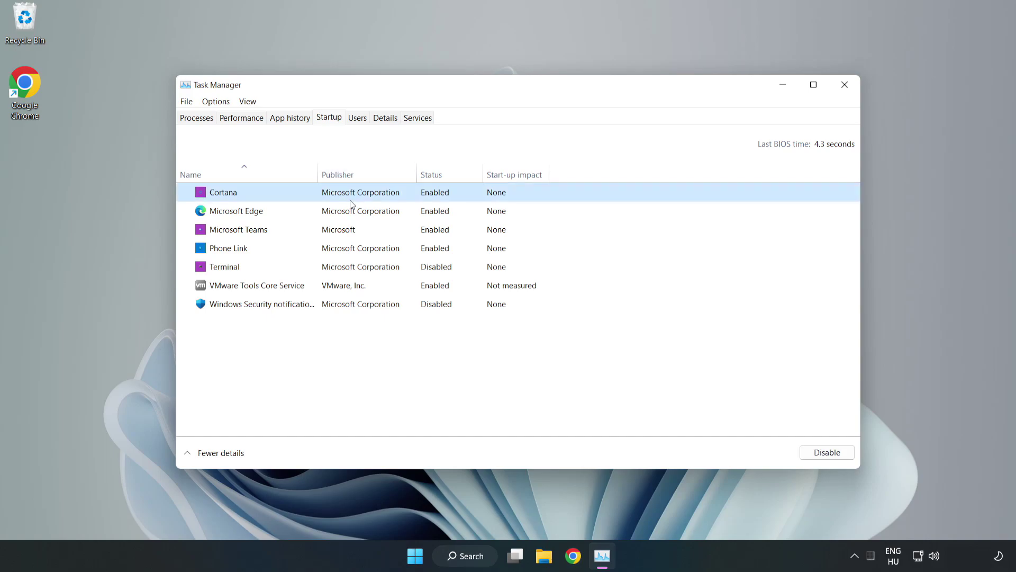
Disable Cortana, Microsoft Edge, Microsoft Teams and Phone Link at startup, then close Task Manager.
left_click(827, 452)
left_click(440, 211)
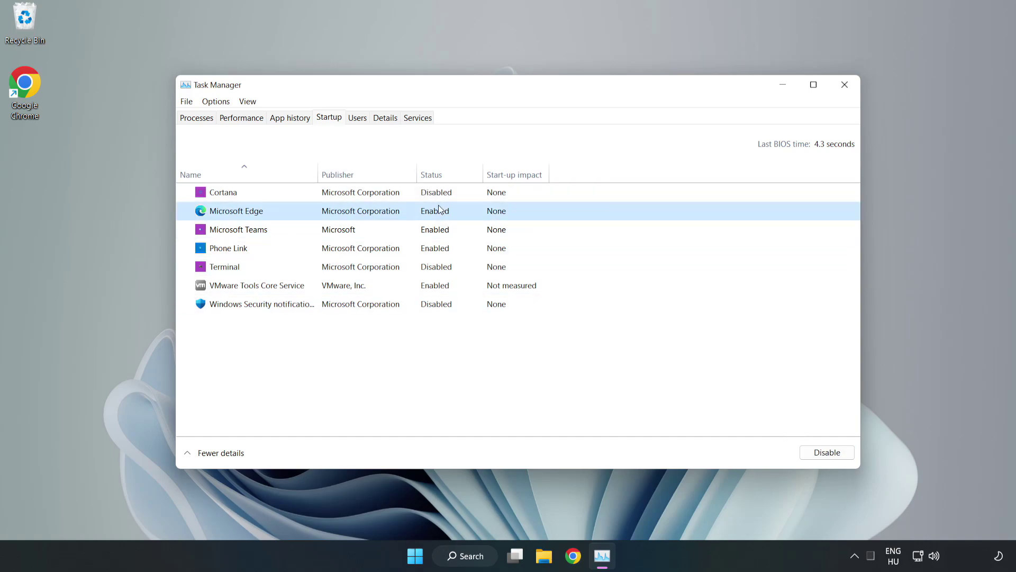
left_click(826, 452)
left_click(341, 229)
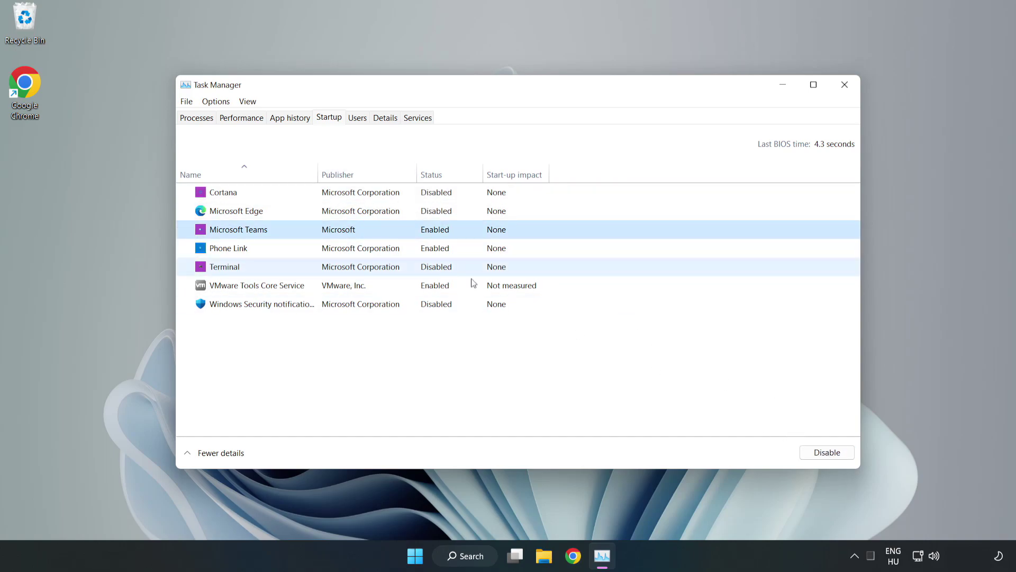
left_click(827, 451)
left_click(340, 249)
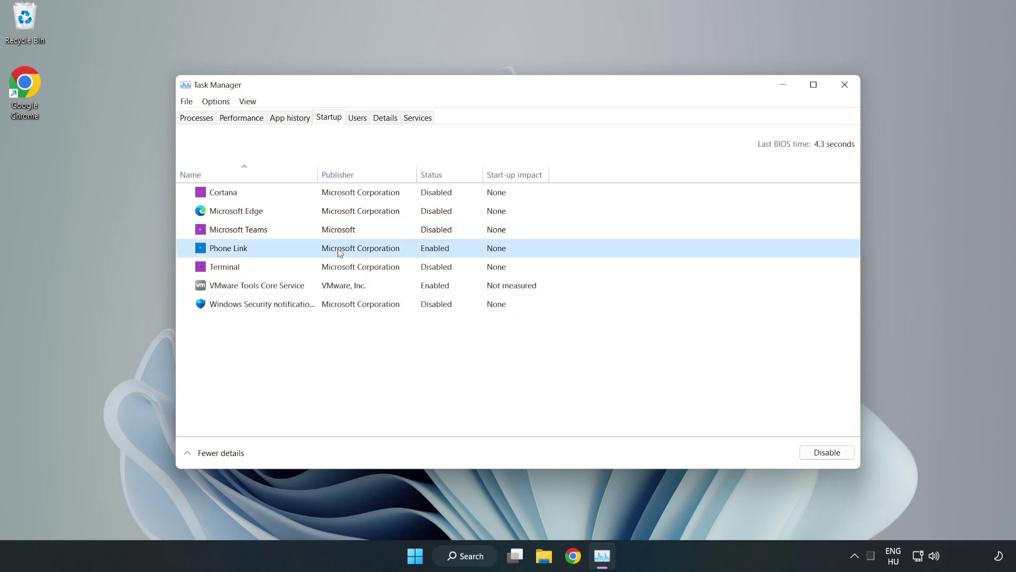
left_click(827, 452)
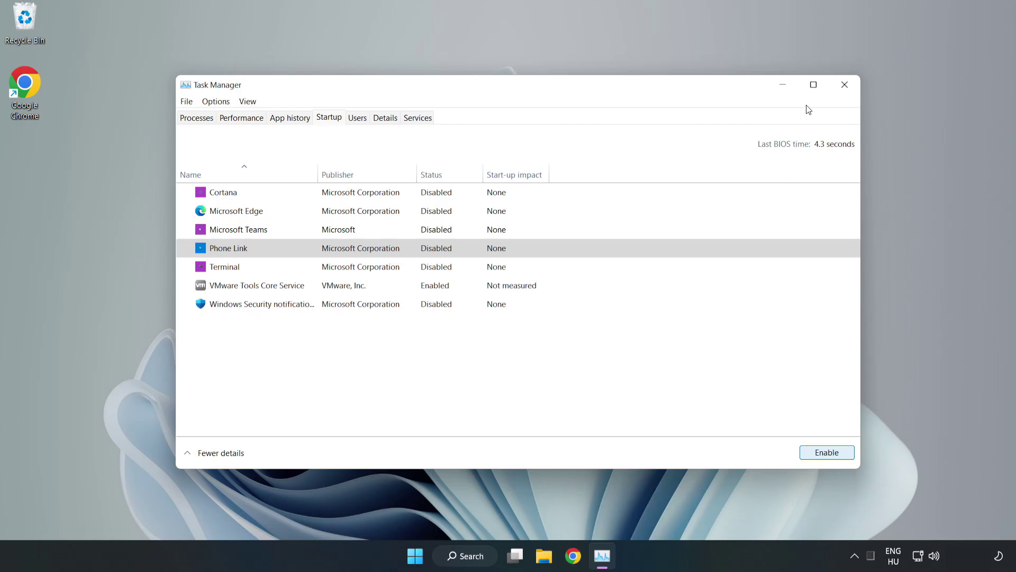
left_click(846, 85)
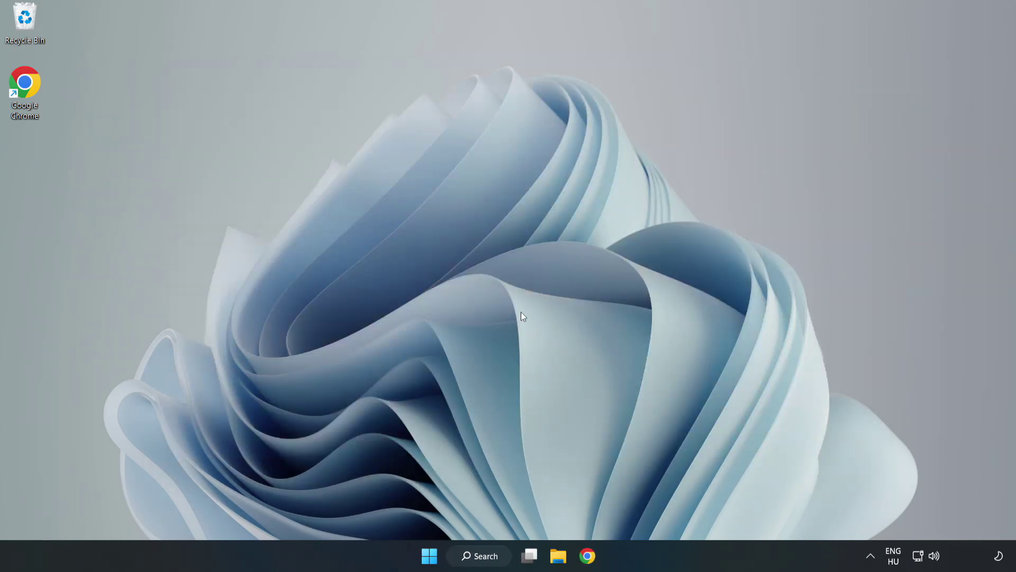
Search for cmd and bring up Command Prompt's run-as-administrator option.
left_click(481, 555)
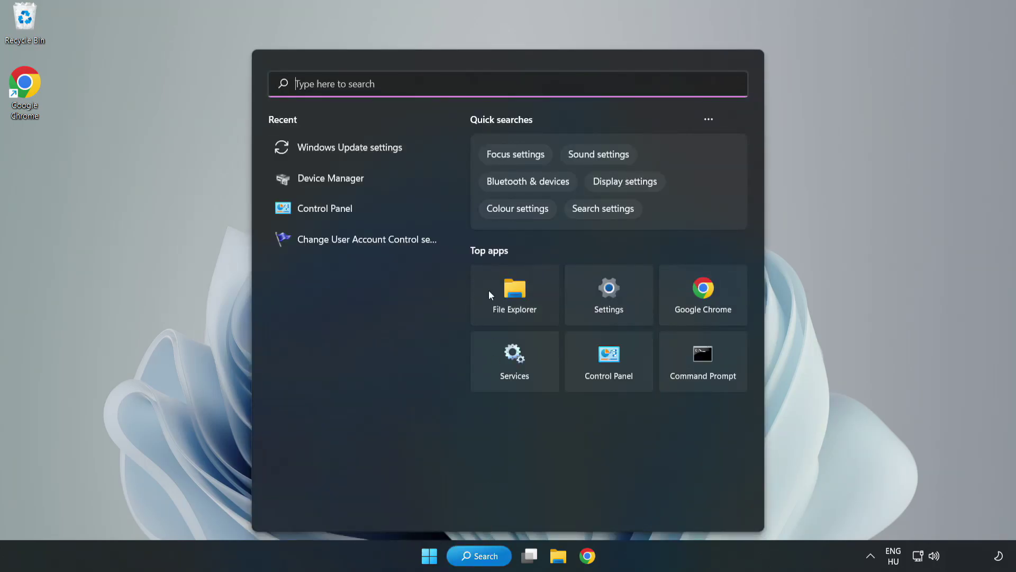
type("cmd")
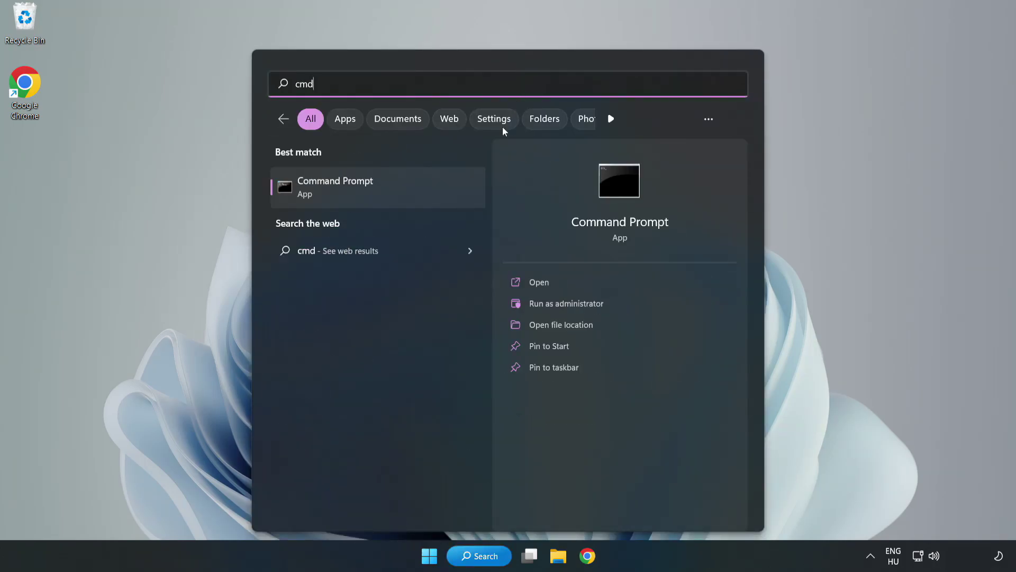
right_click(398, 187)
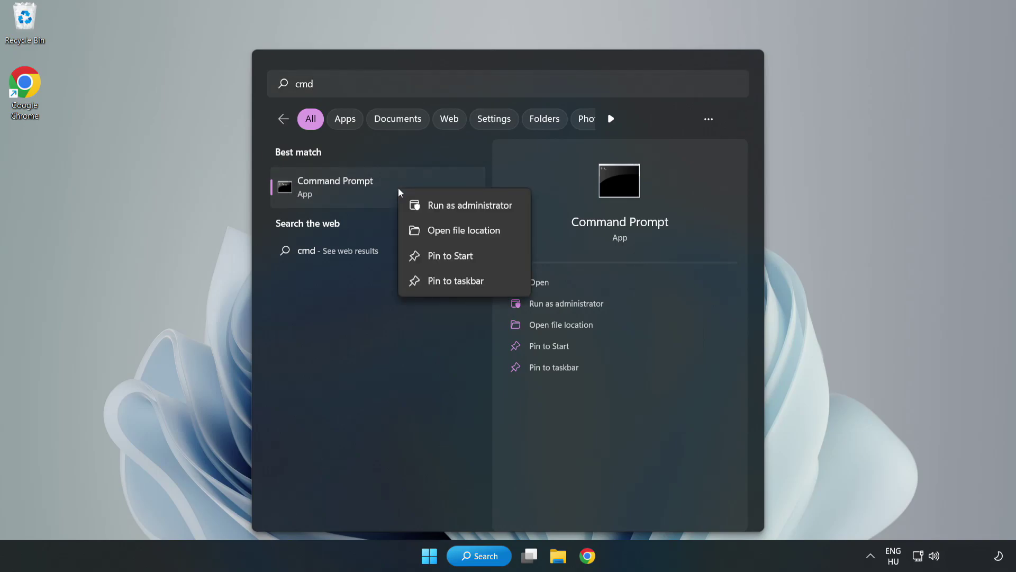
Run sfc /scannow in an administrator Command Prompt until it reports no violations, then close it.
left_click(439, 206)
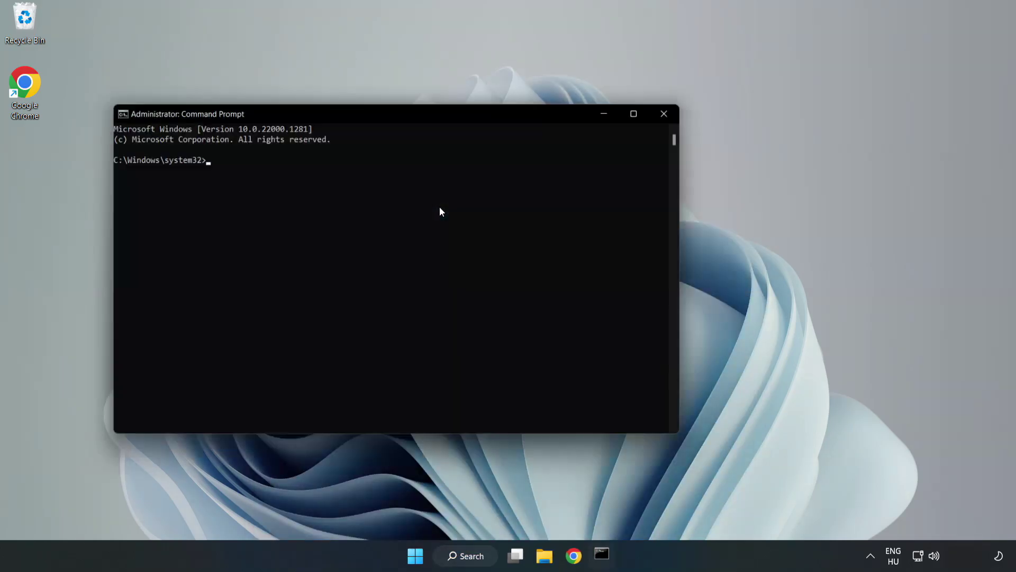
left_click_drag(404, 114, 517, 115)
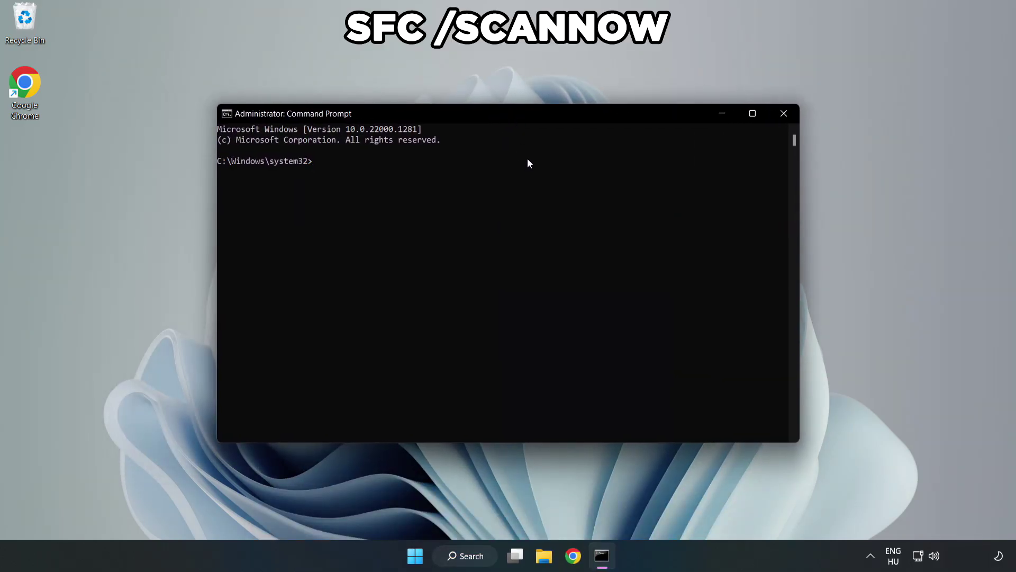
type("sfc /scanno")
type("w")
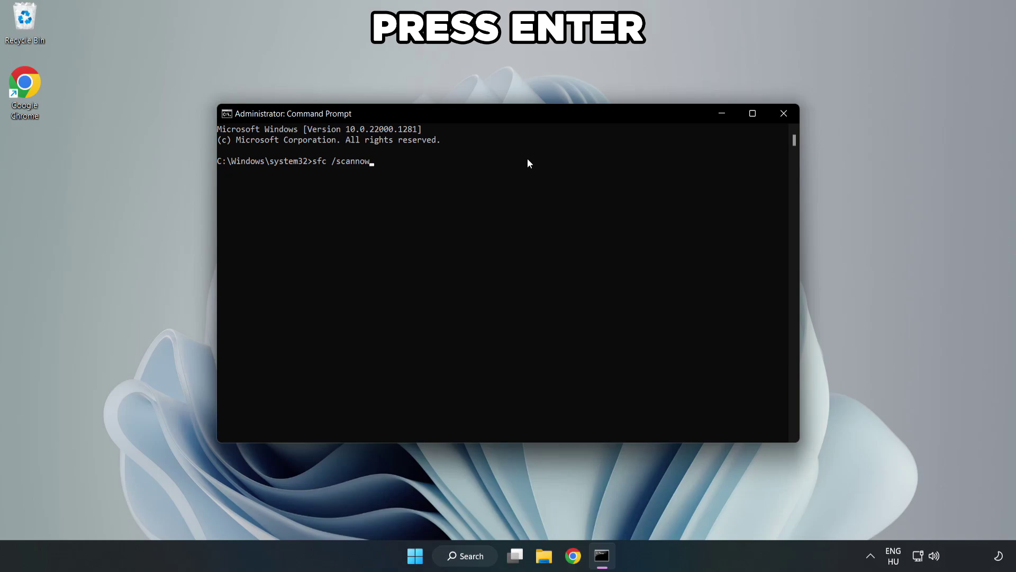
key("Return")
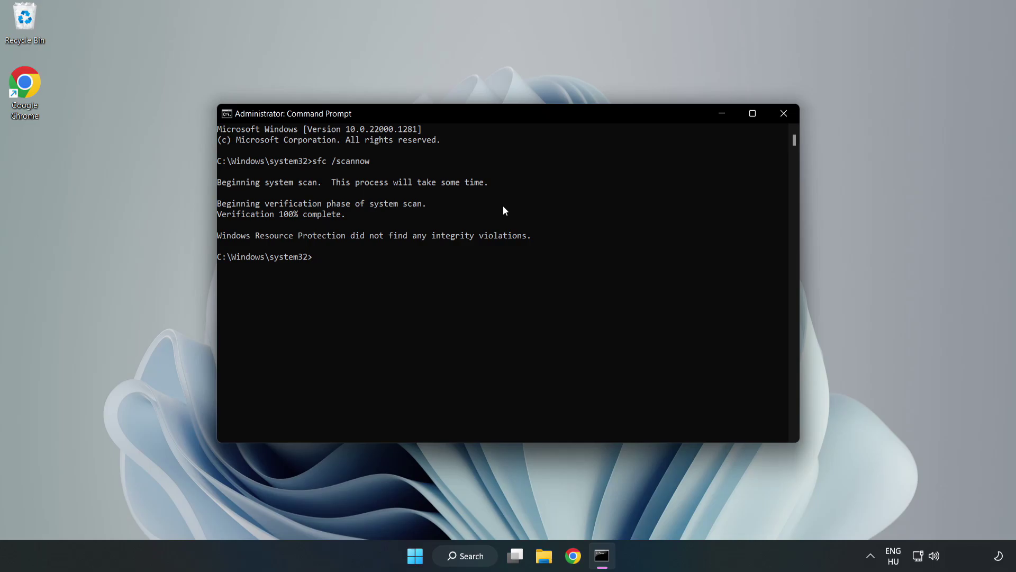
left_click(781, 117)
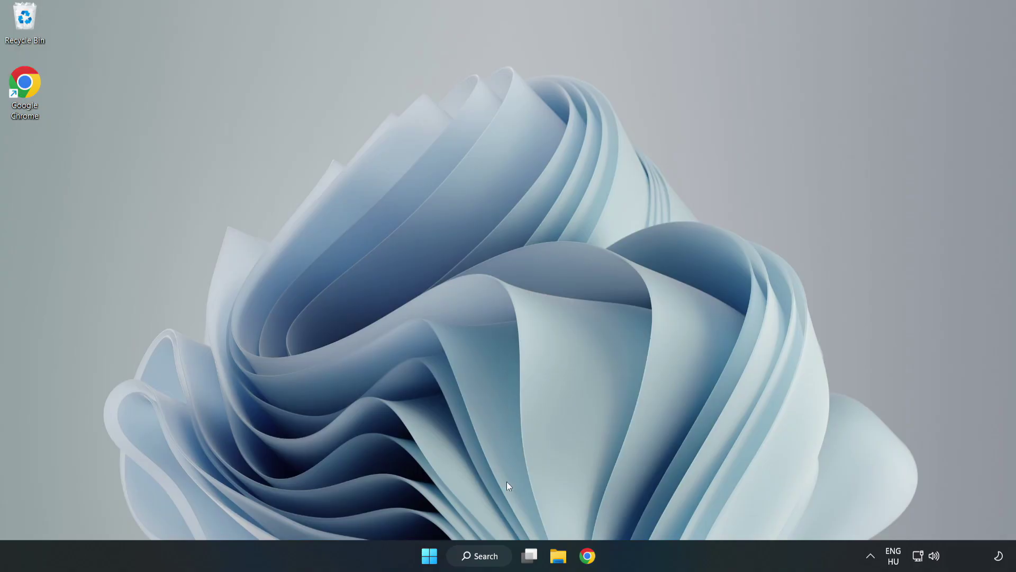
Search for security and launch the Windows Security app.
left_click(484, 557)
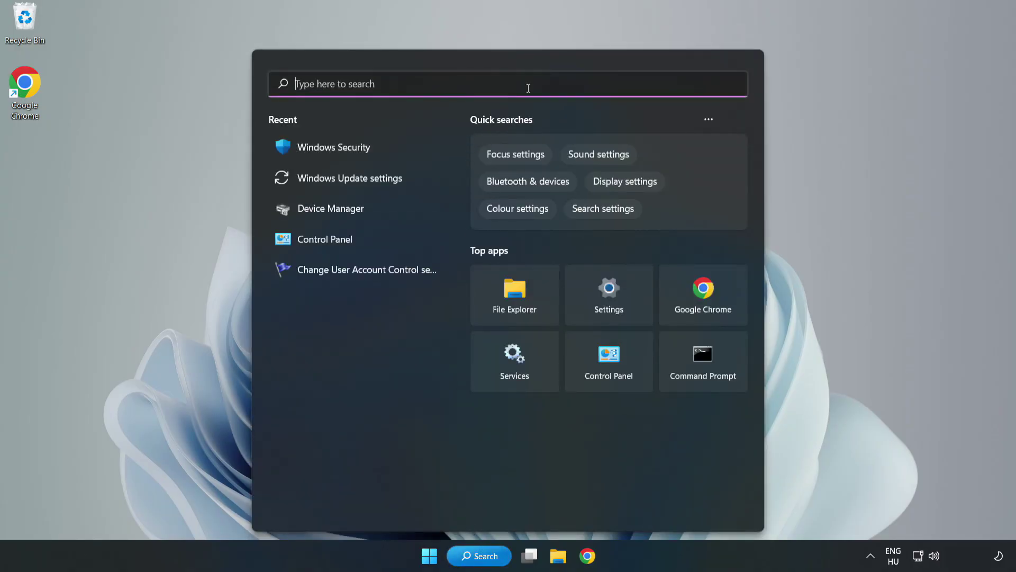
type("secu")
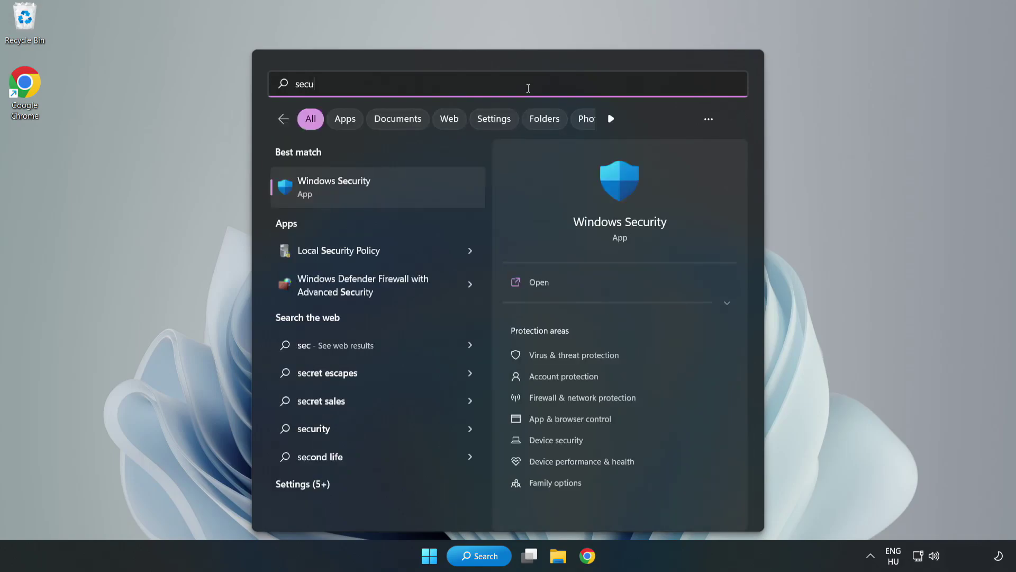
type("rity")
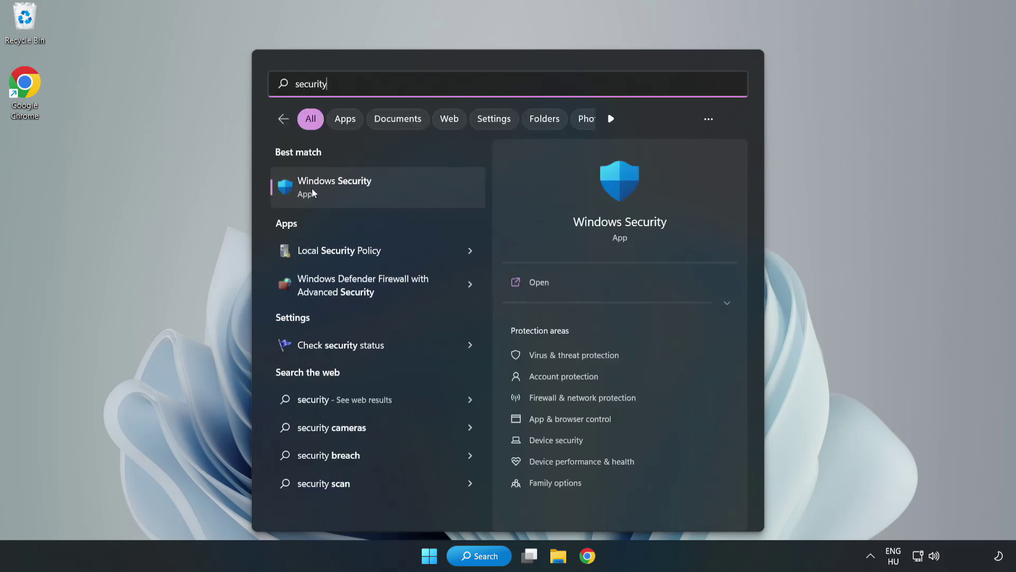
left_click(361, 195)
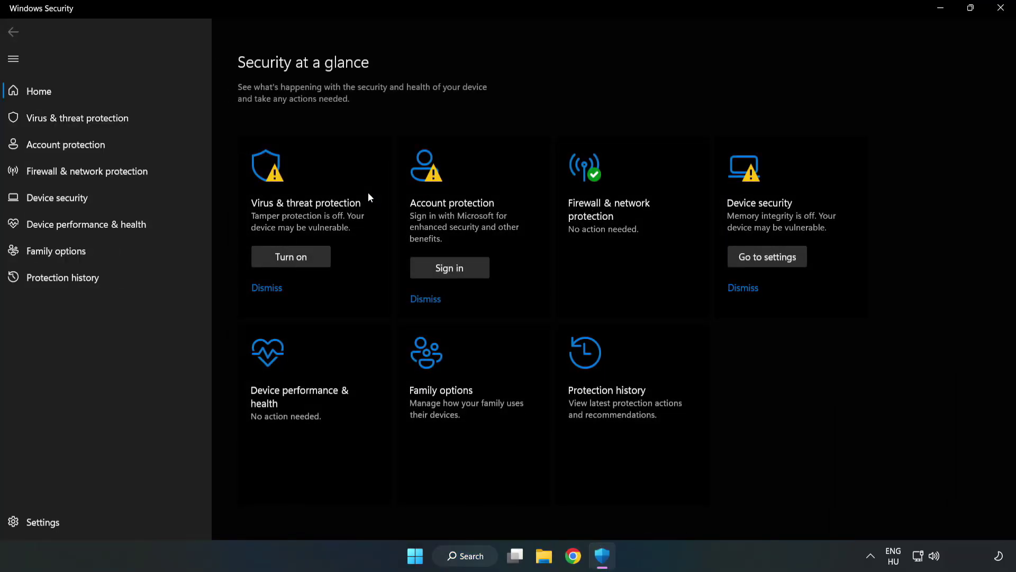
Reach the Defender Exclusions page through Virus & threat protection's Manage settings.
left_click(66, 121)
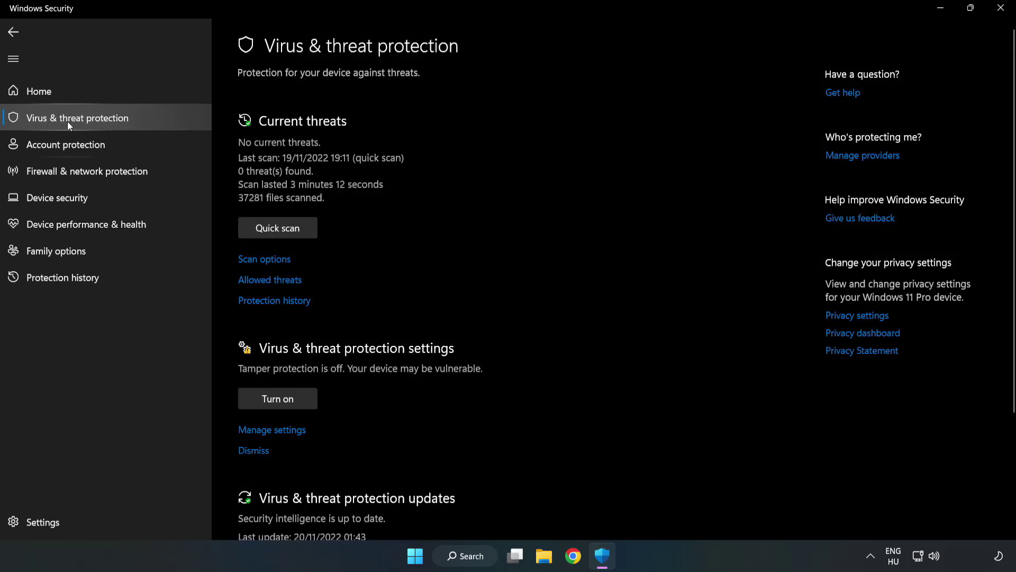
scroll(530, 203, "down", 2)
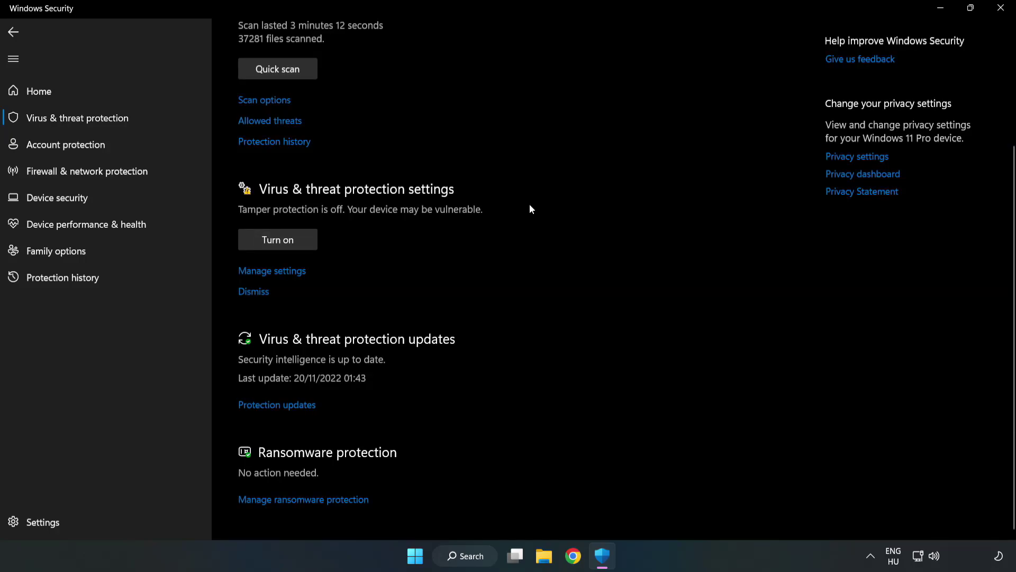
left_click(278, 274)
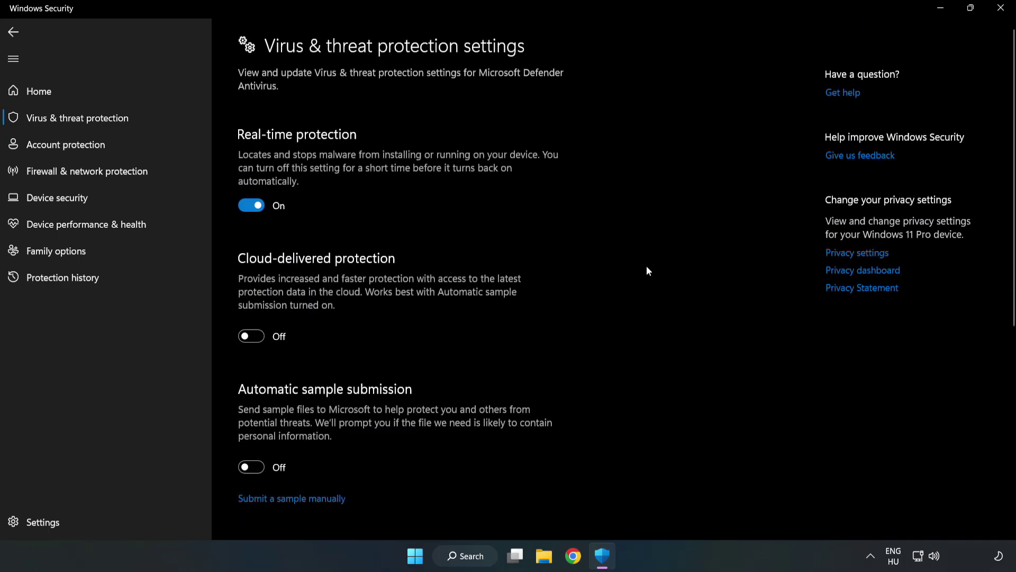
scroll(646, 266, "down", 3)
scroll(647, 267, "down", 3)
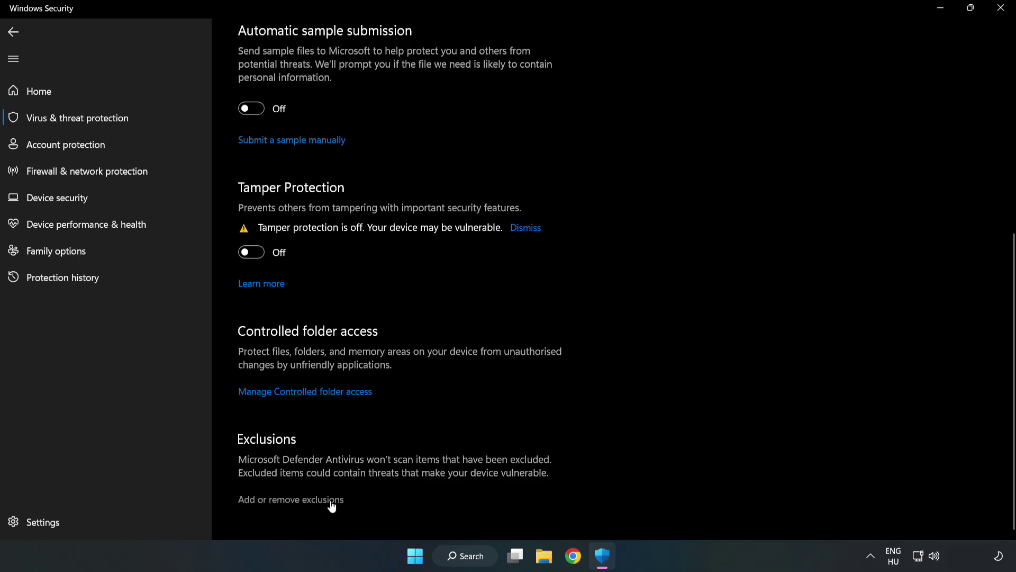
left_click(306, 498)
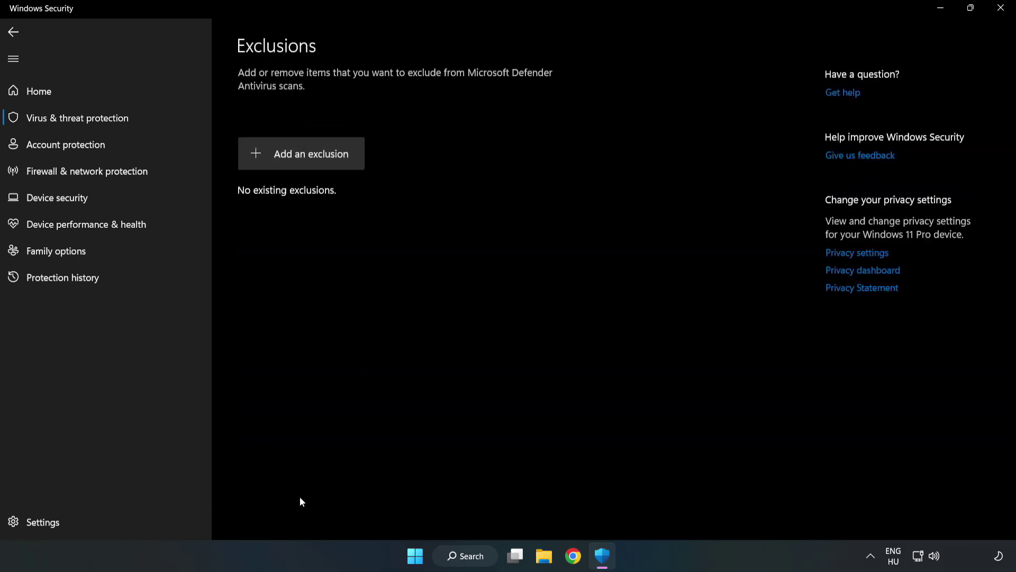
Add a file exclusion for the shortcut in C:\Program Files (x86)\NOT WORKING APP.
left_click(311, 156)
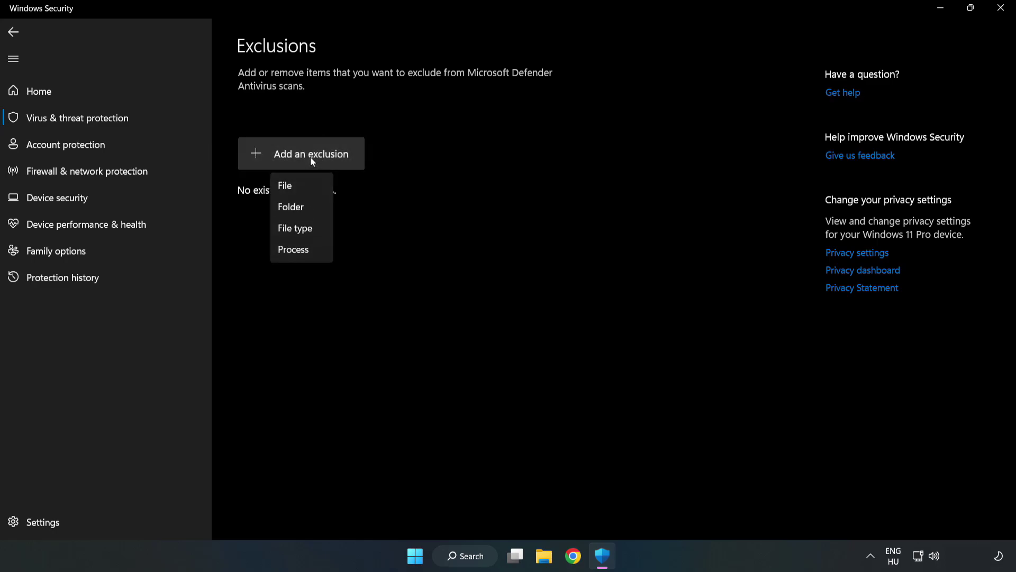
left_click(288, 185)
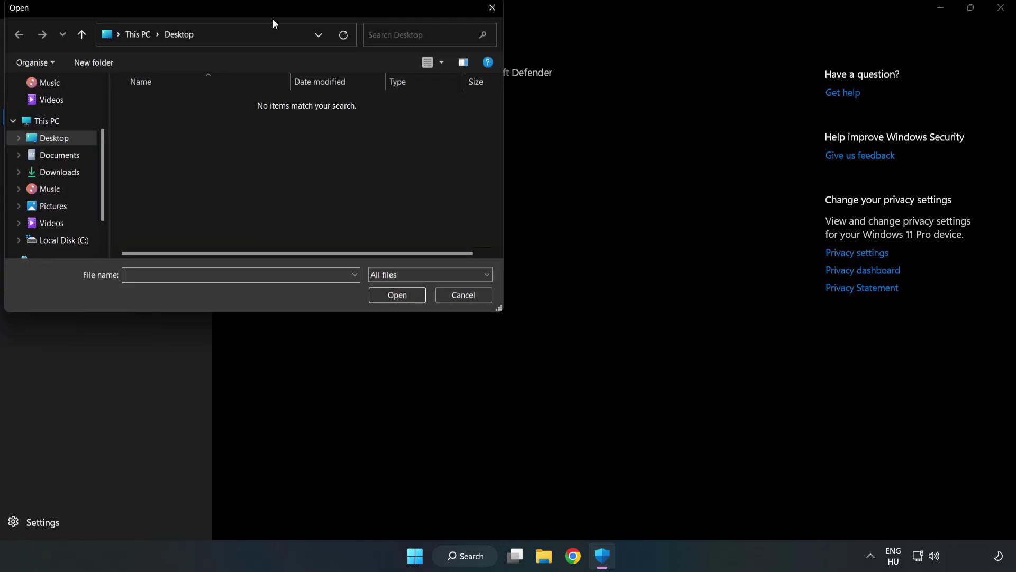
left_click_drag(273, 19, 468, 111)
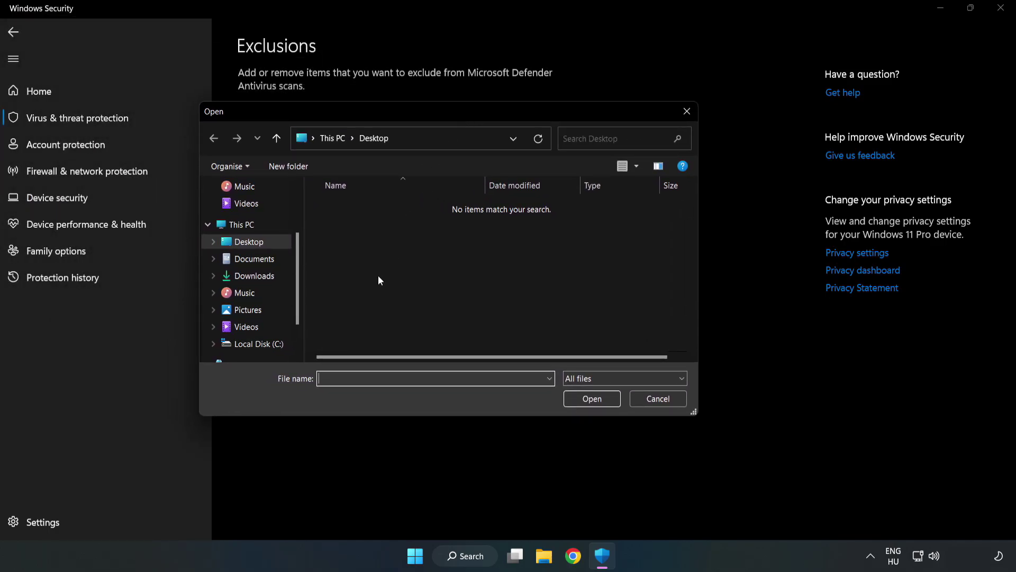
left_click(258, 344)
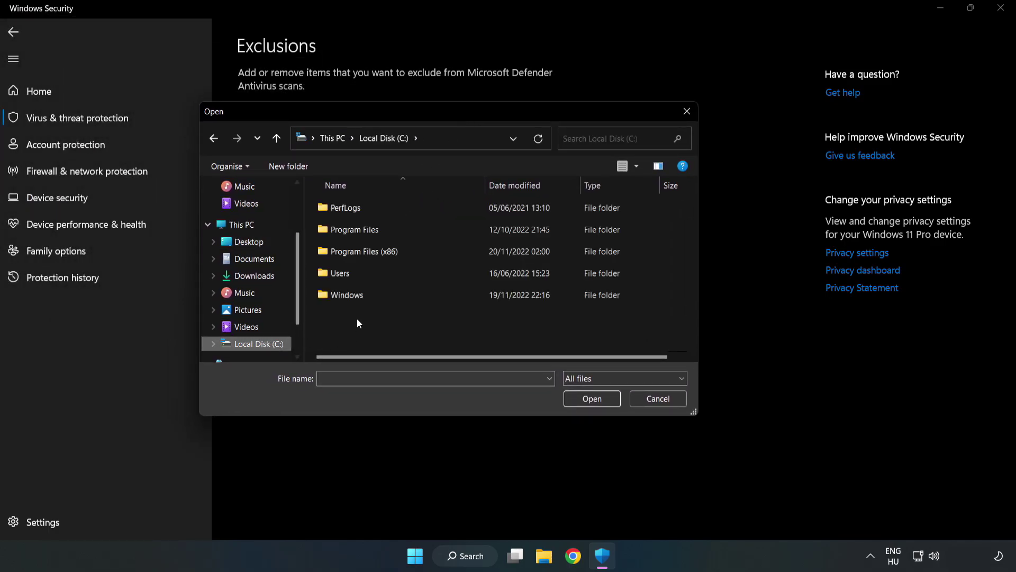
double_click(400, 252)
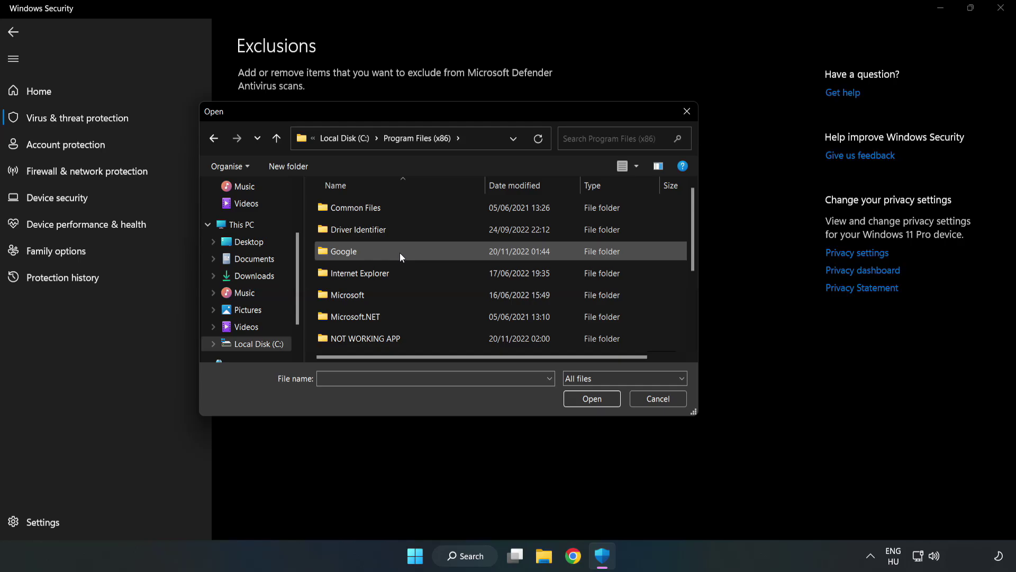
double_click(399, 337)
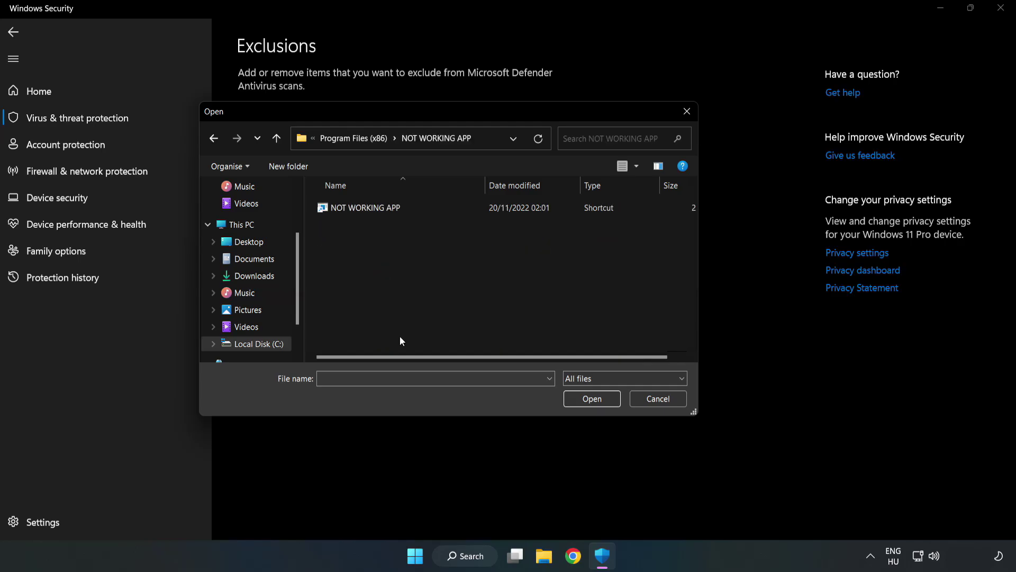
left_click(357, 207)
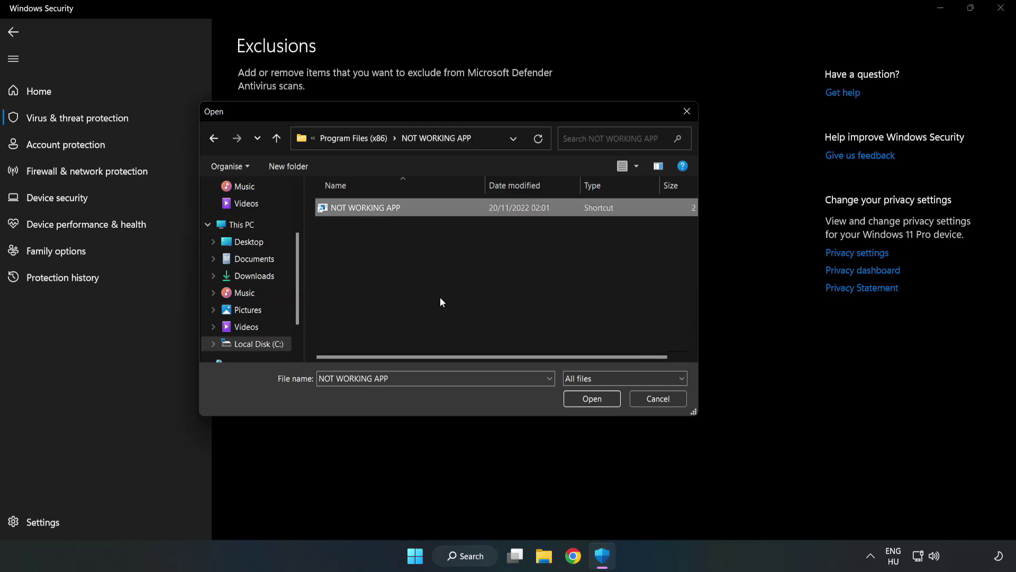
left_click(592, 401)
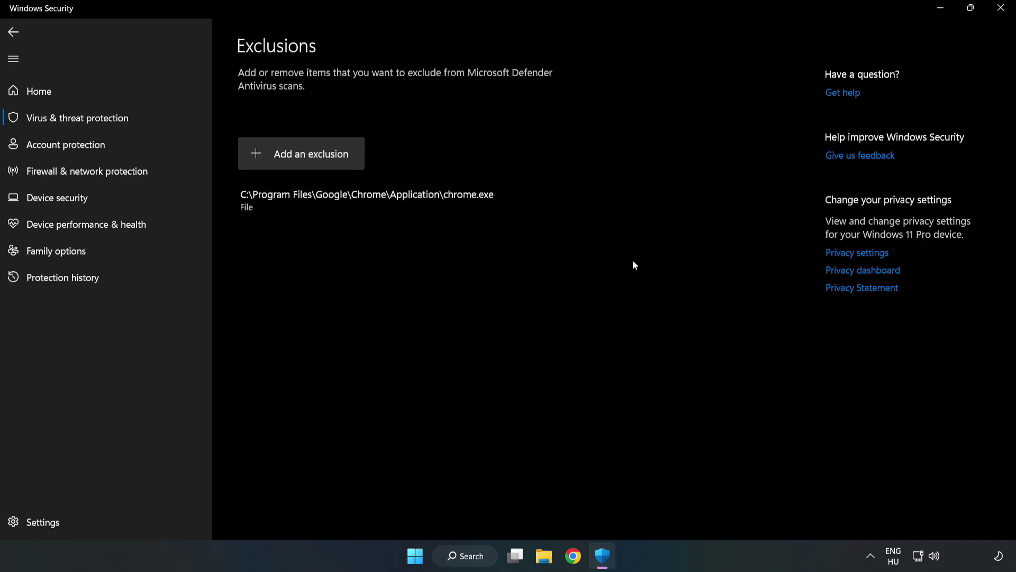
Close Windows Security and reveal the Start menu's Sleep, Shut down and Restart options.
left_click(1001, 10)
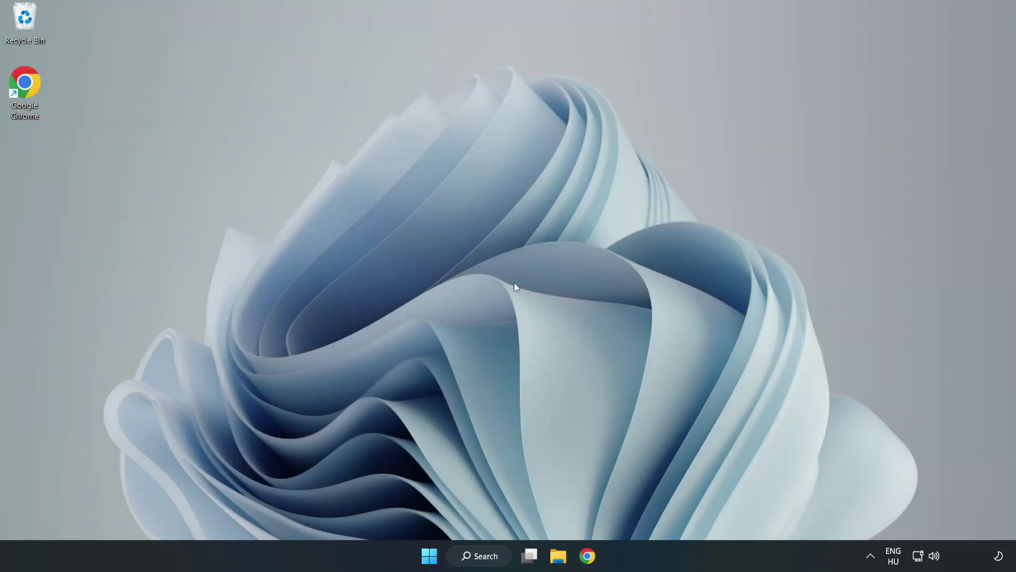
left_click(429, 555)
left_click(674, 510)
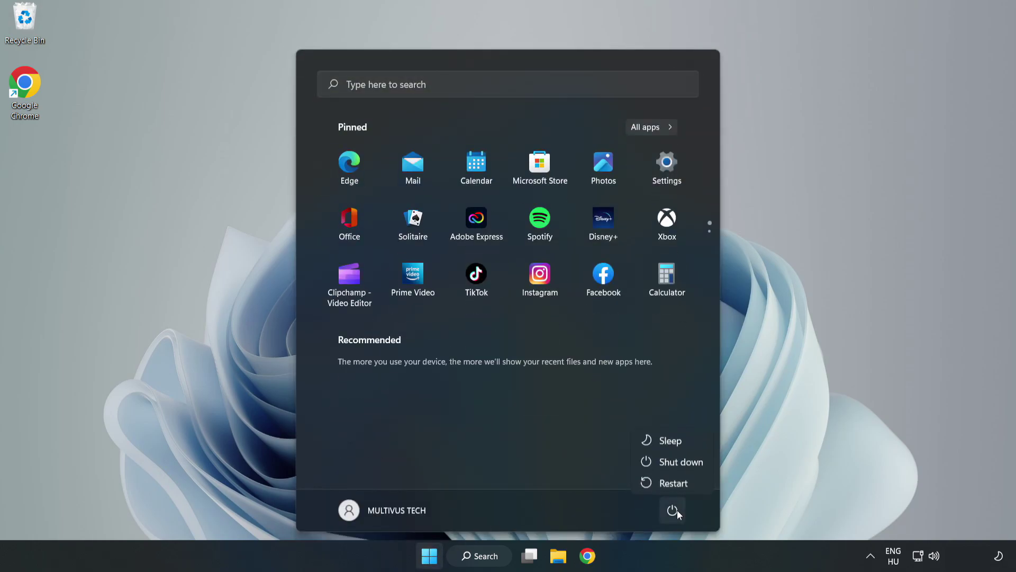